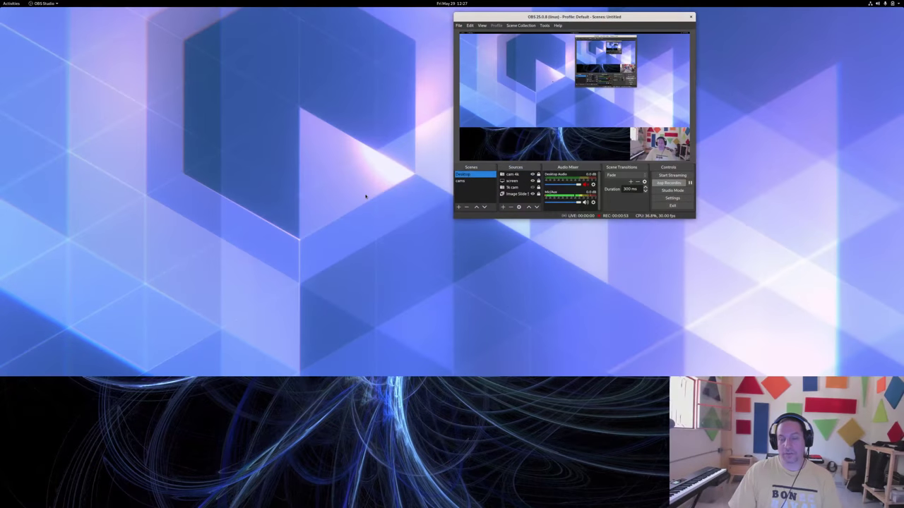
Move the OBS window to the top-right and enable the piano keyboard camera source.
{"action": "key", "text": "super"}
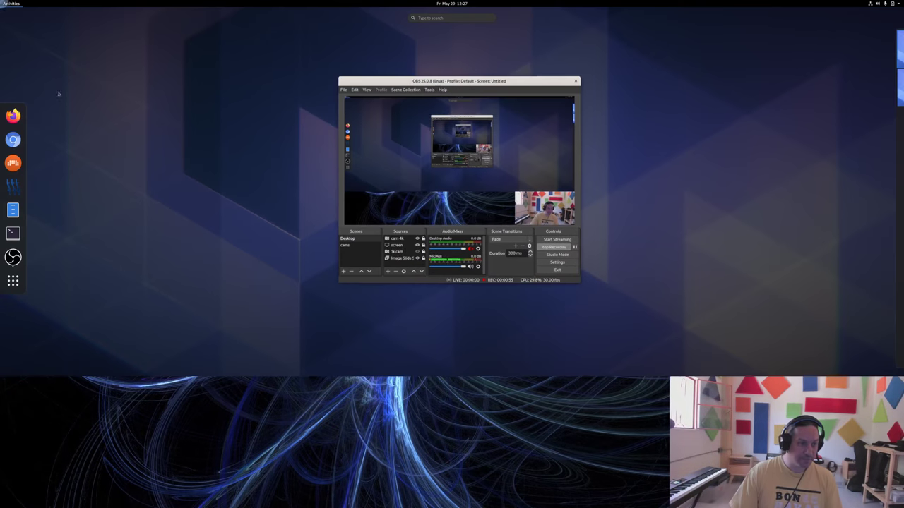
{"action": "key", "text": "super"}
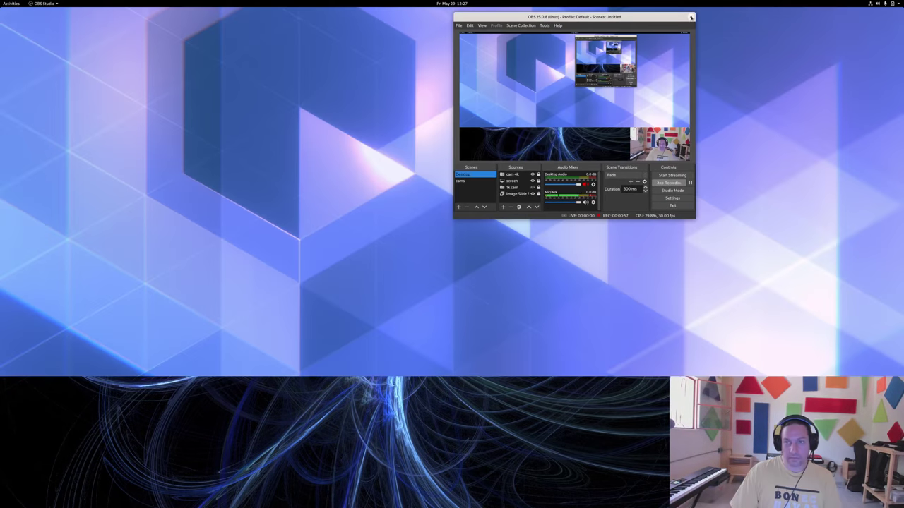
{"action": "left_click_drag", "start_coordinate": [677, 15], "coordinate": [870, 25]}
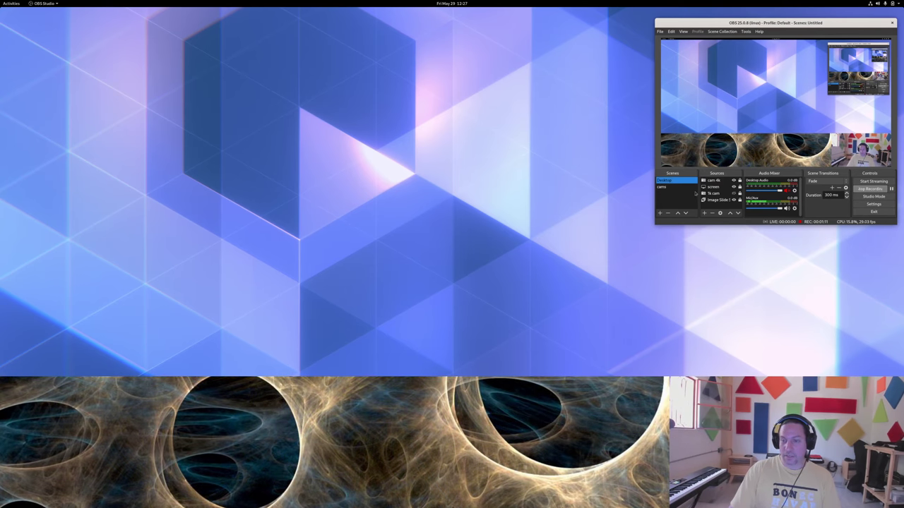
{"action": "left_click", "coordinate": [734, 192]}
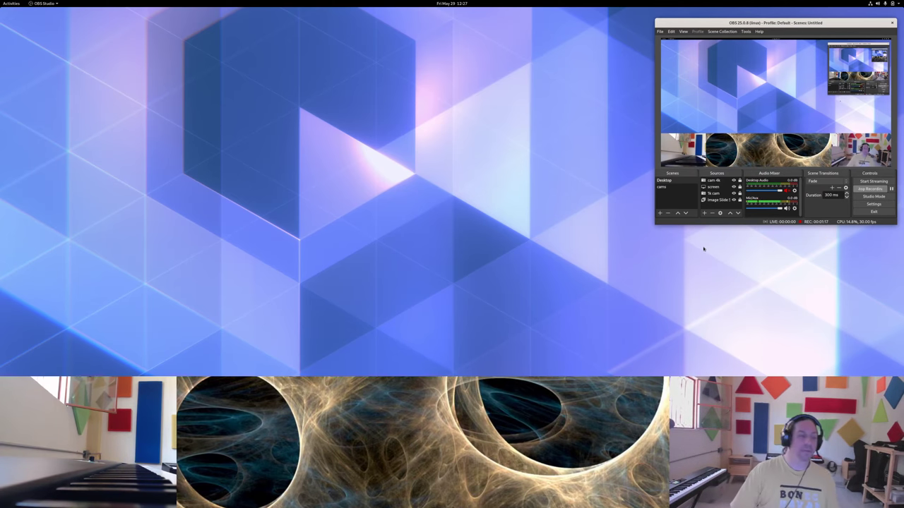
Open a terminal with enlarged text and switch to a root shell with su -.
{"action": "mouse_move", "coordinate": [1, 0]}
{"action": "key", "text": "ctrl+alt+t"}
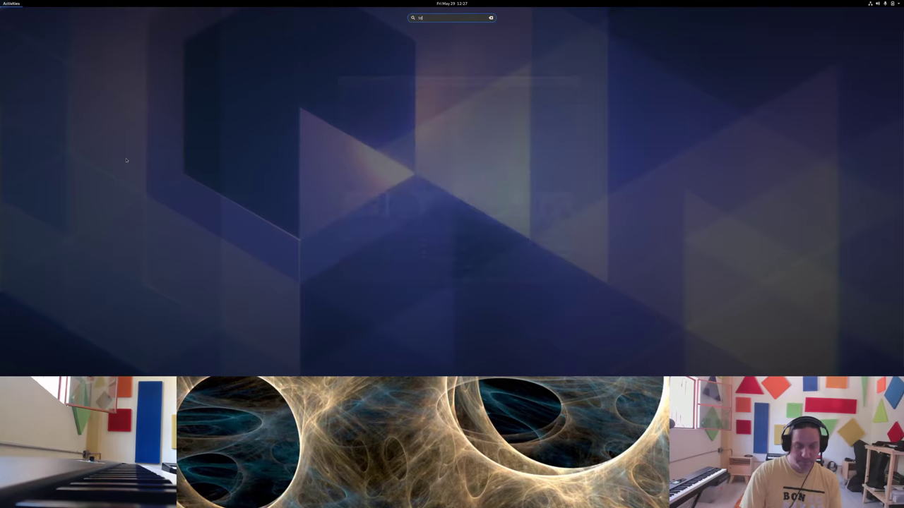
{"action": "key", "text": "super+Left"}
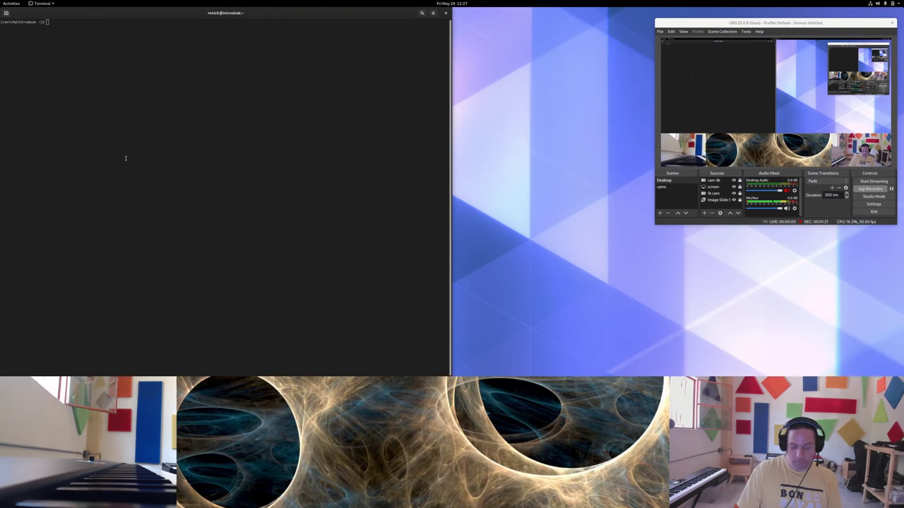
{"action": "key", "text": "super+Down"}
{"action": "key", "text": "ctrl+plus"}
{"action": "key", "text": "ctrl+plus"}
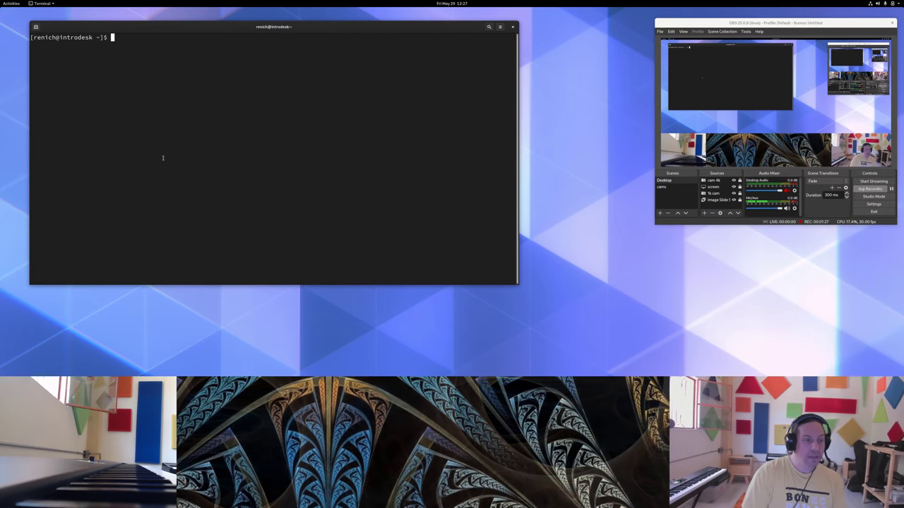
{"action": "type", "text": "su -"}
{"action": "key", "text": "Return"}
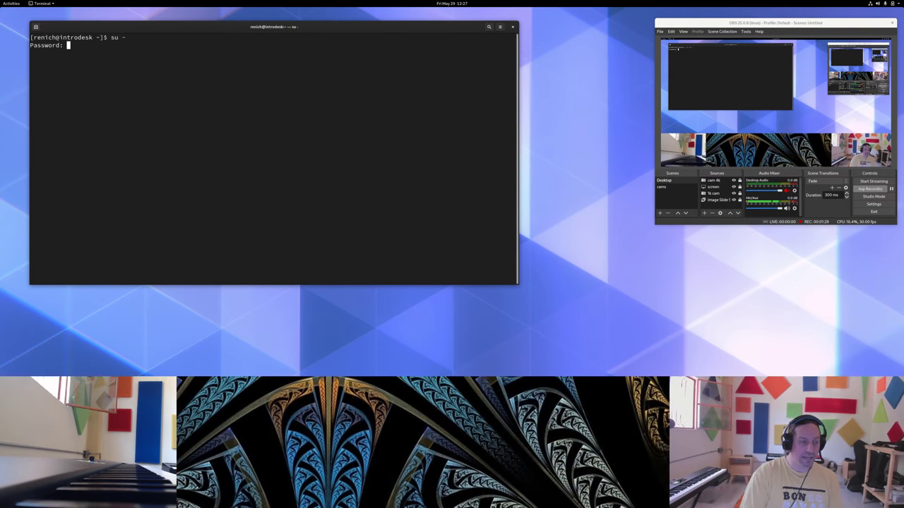
{"action": "key", "text": "Return"}
{"action": "key", "text": "ctrl+l"}
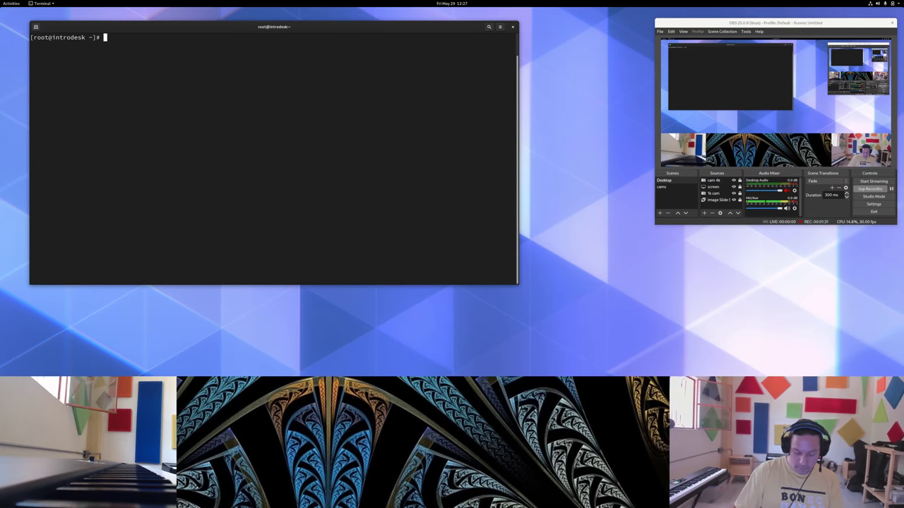
Recall and run 'dnf list installed pulse* | grep jack', confirming pulseaudio-module-jack.x86_64 is installed.
{"action": "key", "text": "ctrl+r"}
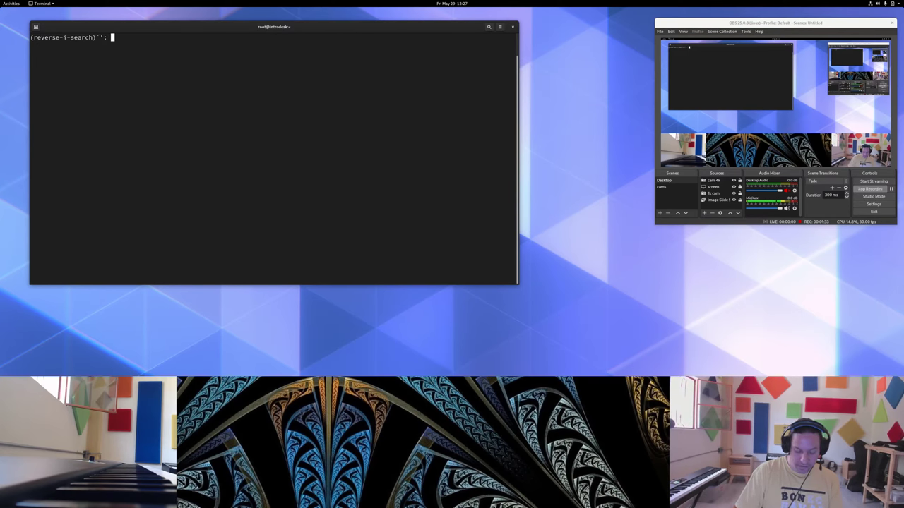
{"action": "type", "text": "dnf"}
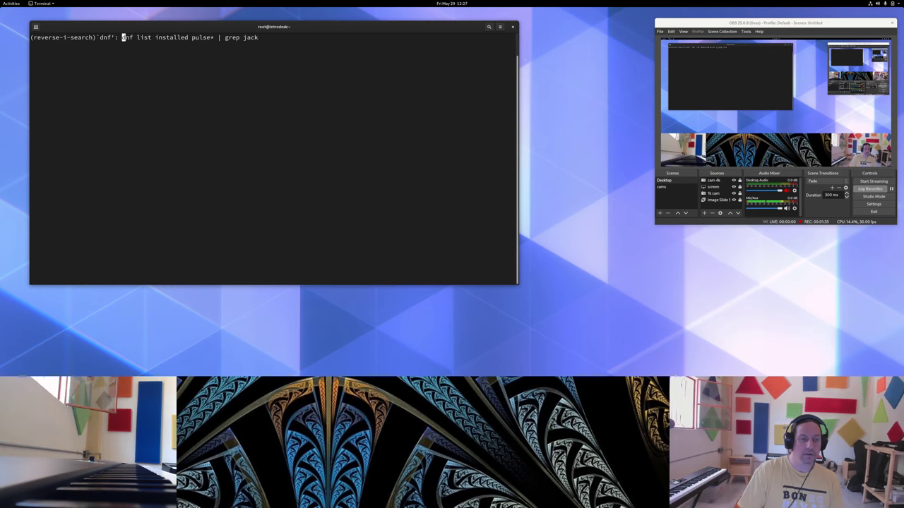
{"action": "key", "text": "Return"}
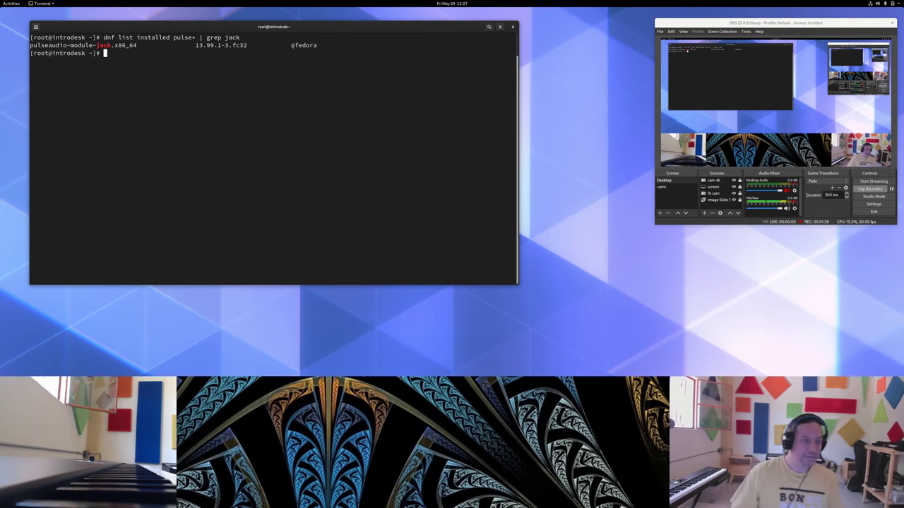
{"action": "double_click", "coordinate": [54, 44]}
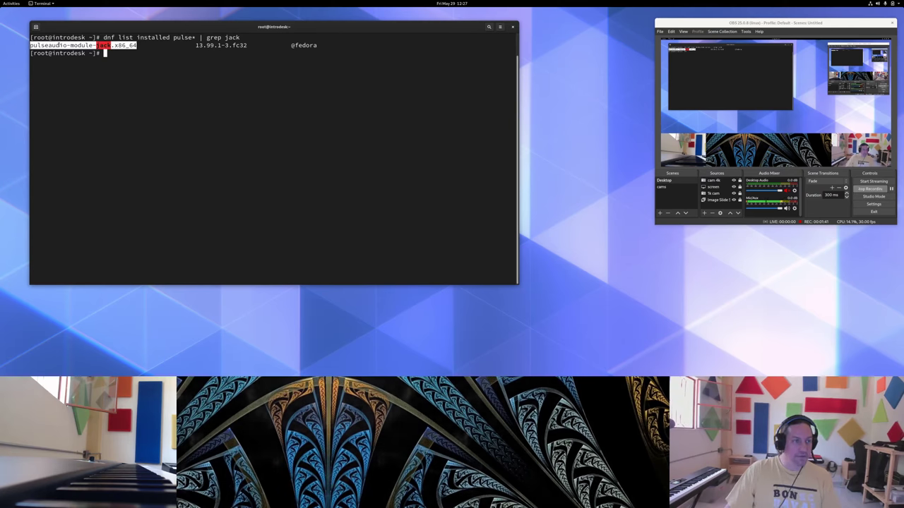
{"action": "left_click", "coordinate": [142, 91]}
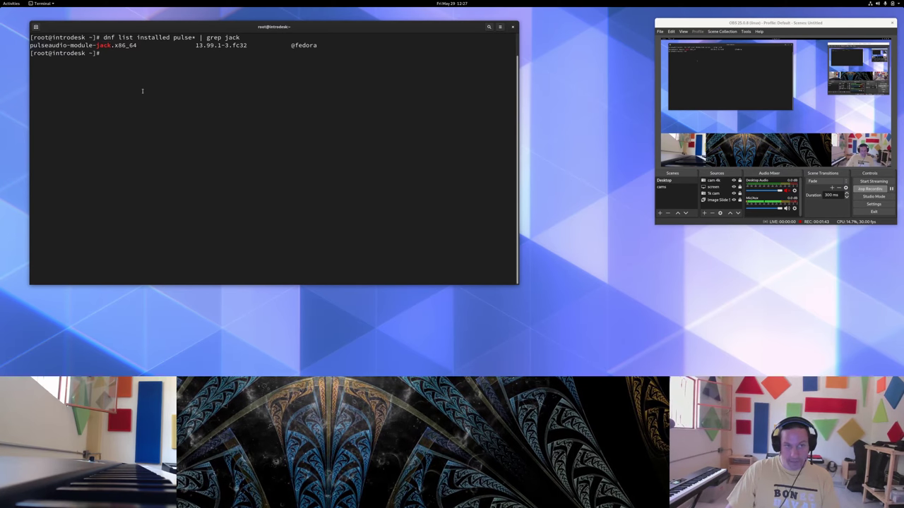
{"action": "double_click", "coordinate": [106, 45]}
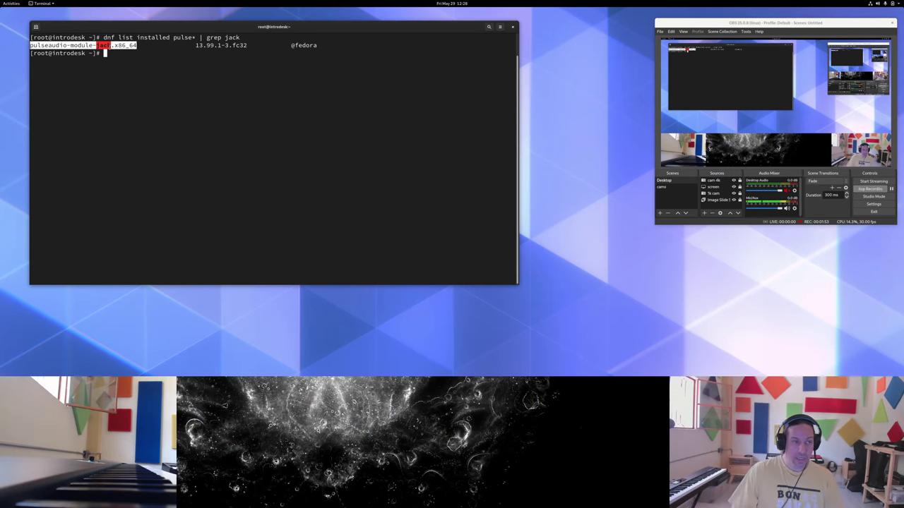
{"action": "left_click", "coordinate": [113, 58]}
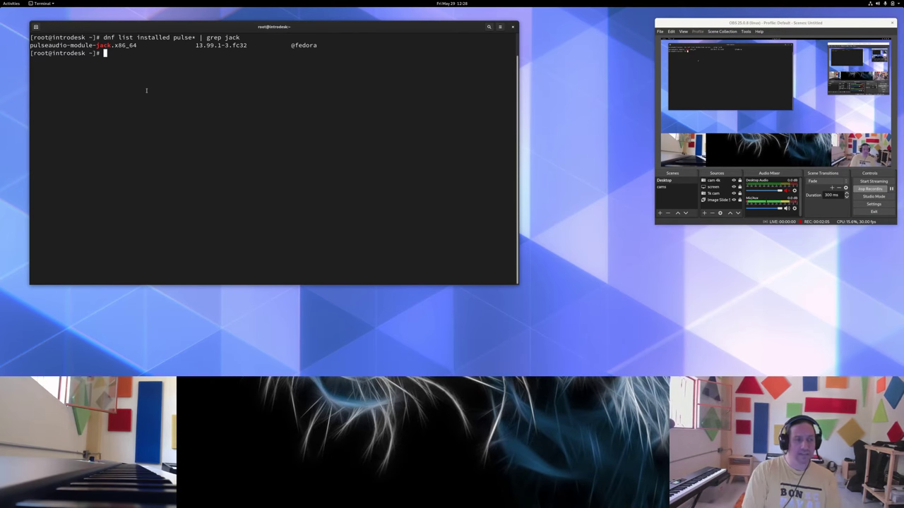
Check that tuned.noarch 2.13.0-2.fc32 is installed.
{"action": "key", "text": "ctrl+l"}
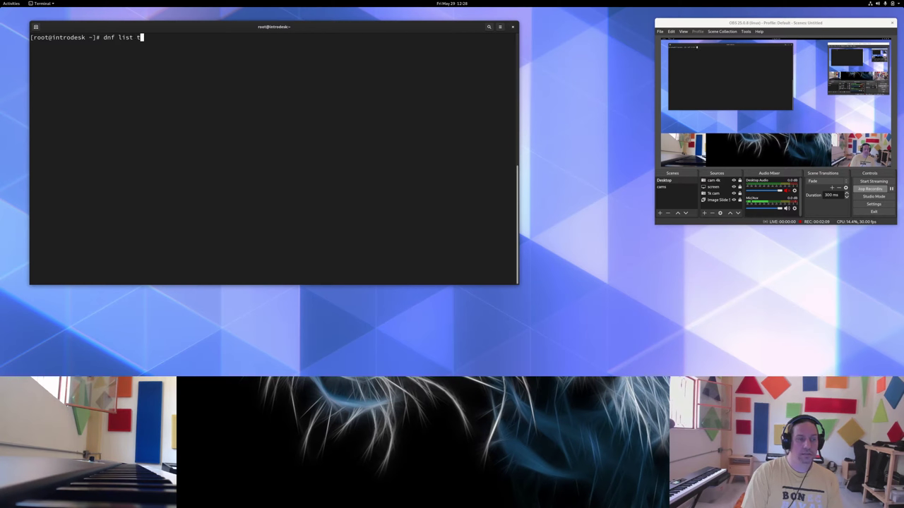
{"action": "key", "text": "Return"}
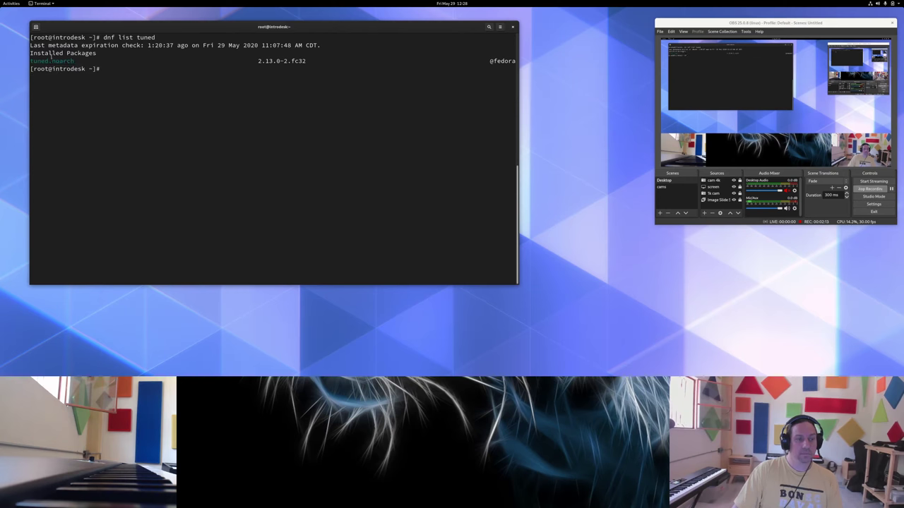
{"action": "double_click", "coordinate": [50, 60]}
{"action": "left_click", "coordinate": [195, 121]}
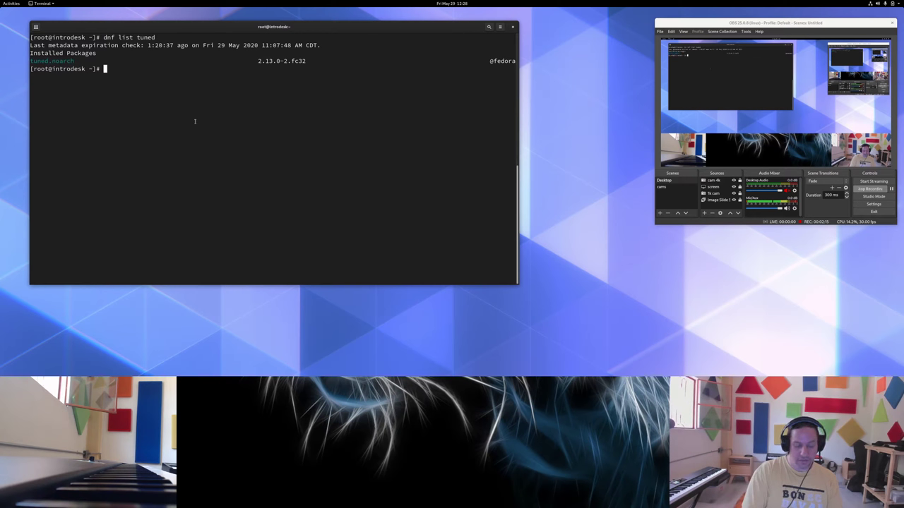
Run 'systemctl enable --now tuned' and 'systemctl status tuned' to confirm it is running.
{"action": "type", "text": "systemctl en"}
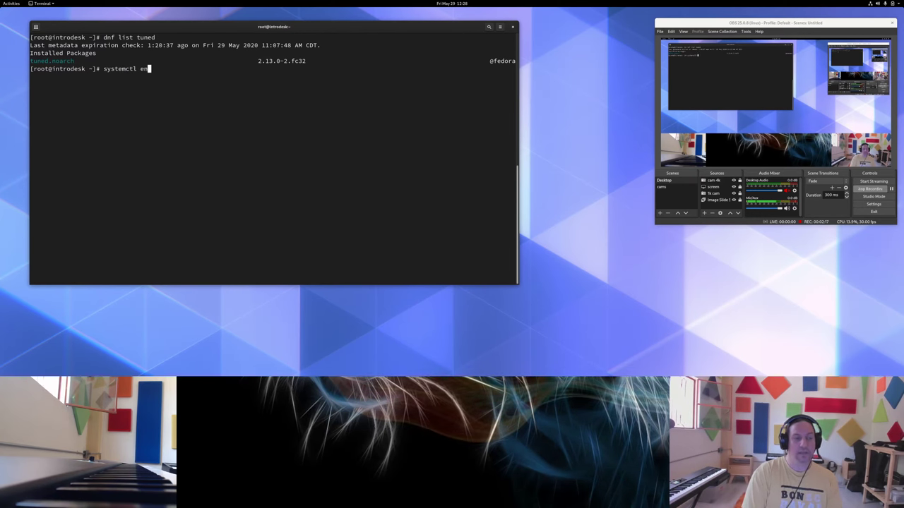
{"action": "type", "text": "able --now tuned"}
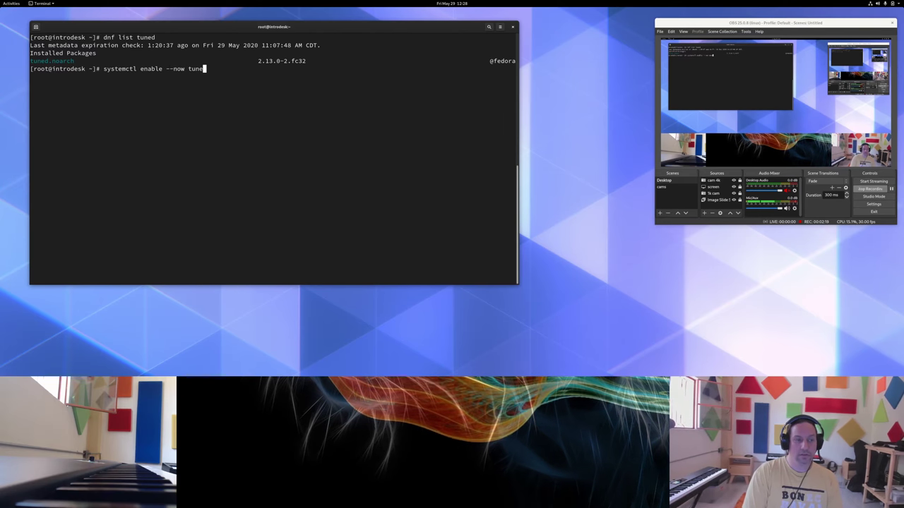
{"action": "key", "text": "Return"}
{"action": "type", "text": "system"}
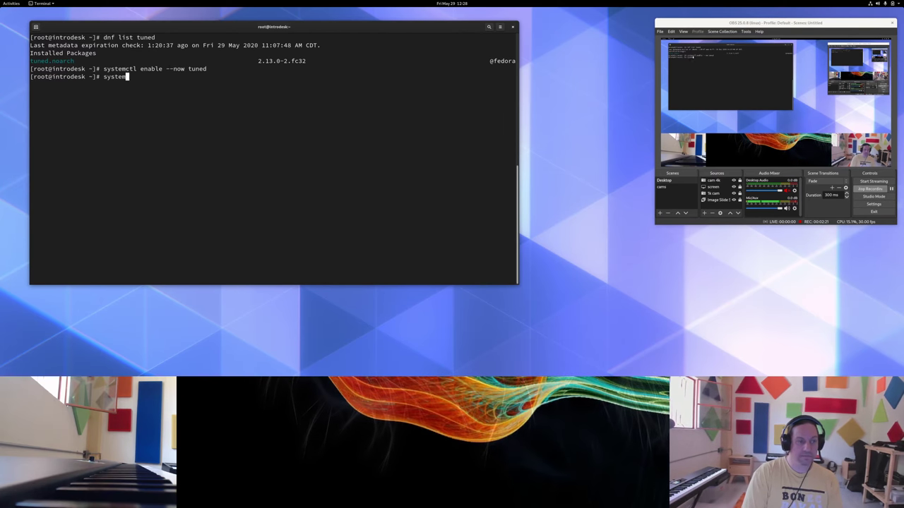
{"action": "type", "text": "ctl status tuned"}
{"action": "key", "text": "Return"}
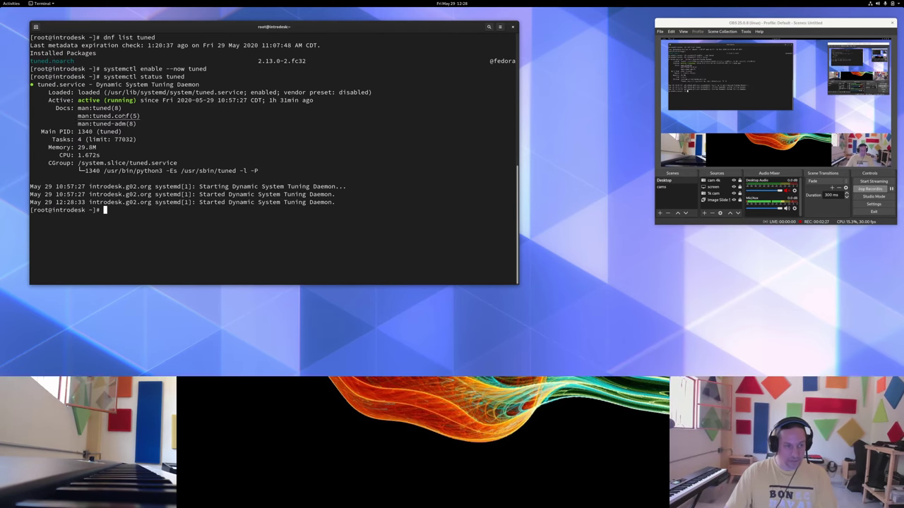
Exit the root shell back to the regular user prompt.
{"action": "key", "text": "ctrl+l"}
{"action": "key", "text": "ctrl+d"}
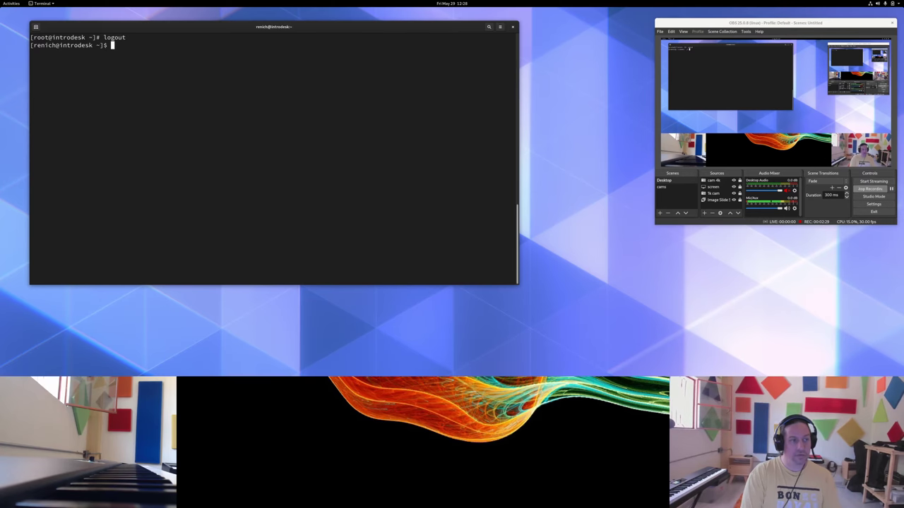
{"action": "key", "text": "ctrl+l"}
Run 'tuned-adm profile' to list profiles, noting latency-performance, realtime and balanced.
{"action": "type", "text": "tuned-adm"}
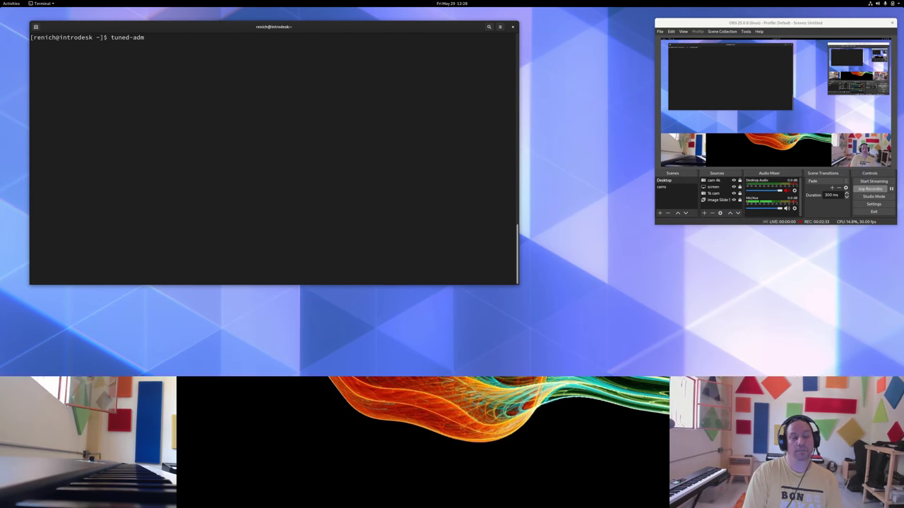
{"action": "type", "text": " profile"}
{"action": "key", "text": "Return"}
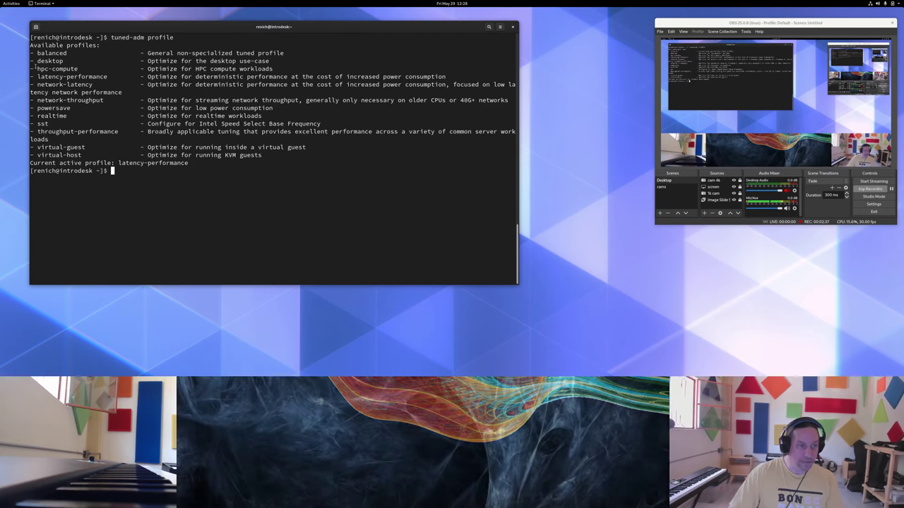
{"action": "double_click", "coordinate": [69, 77]}
{"action": "double_click", "coordinate": [59, 116]}
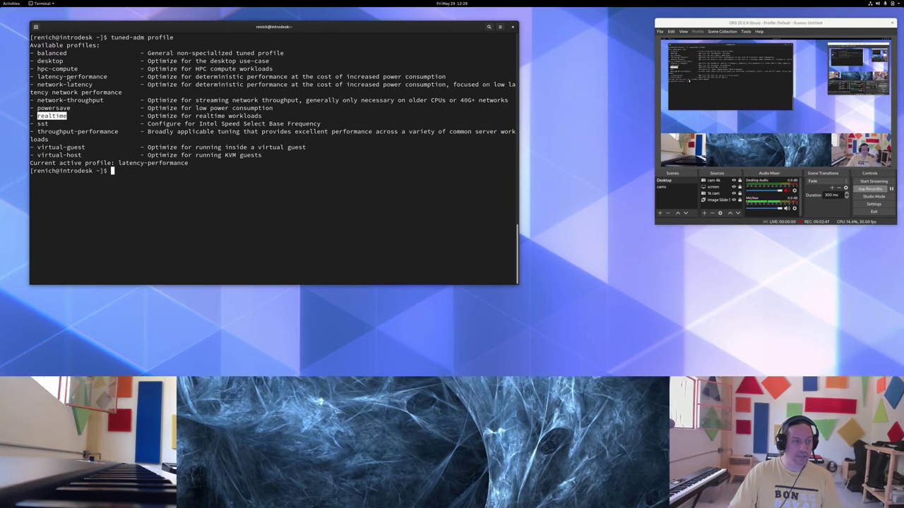
{"action": "double_click", "coordinate": [70, 77]}
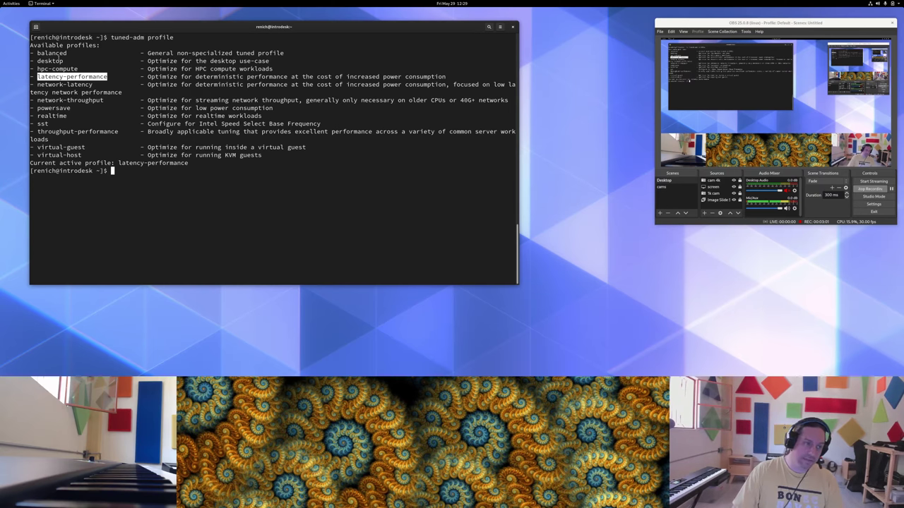
{"action": "double_click", "coordinate": [55, 54]}
{"action": "left_click", "coordinate": [180, 185]}
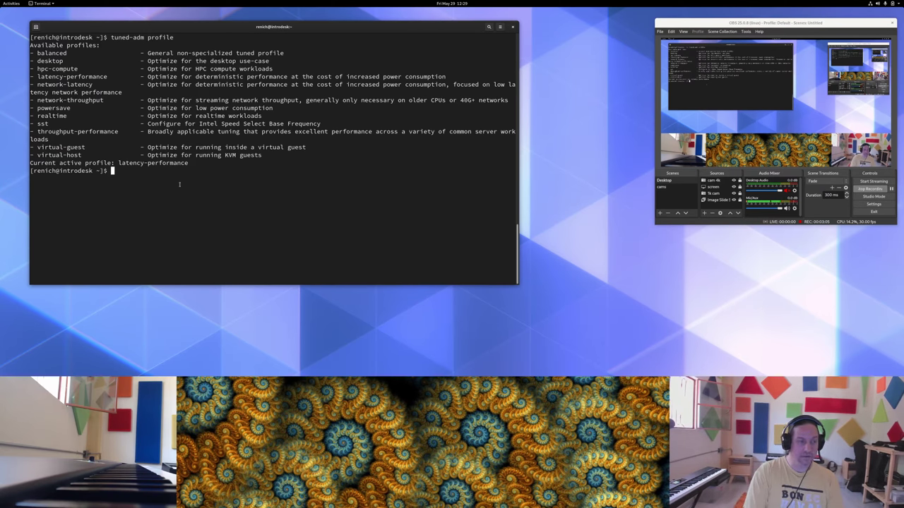
Switch to the balanced tuned profile and follow the system journal with journalctl -f.
{"action": "key", "text": "ctrl+l"}
{"action": "type", "text": "tuned-adm"}
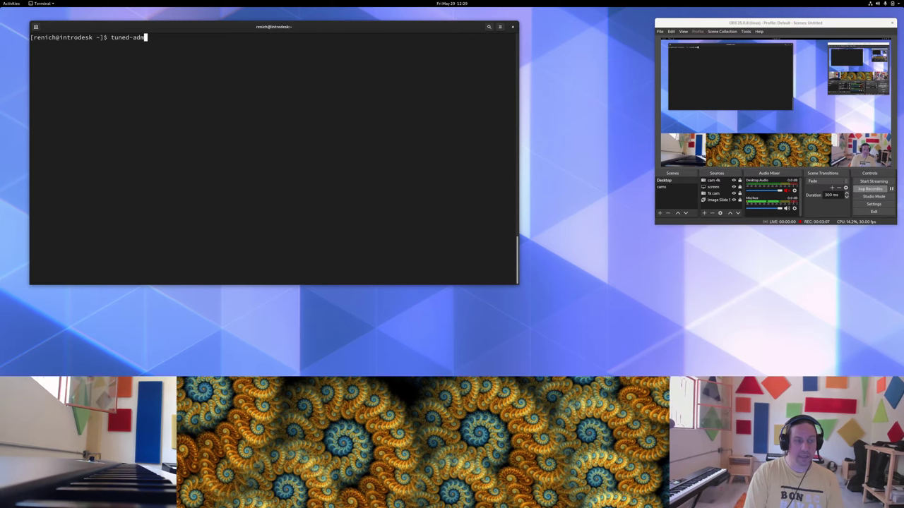
{"action": "type", "text": " profile bal"}
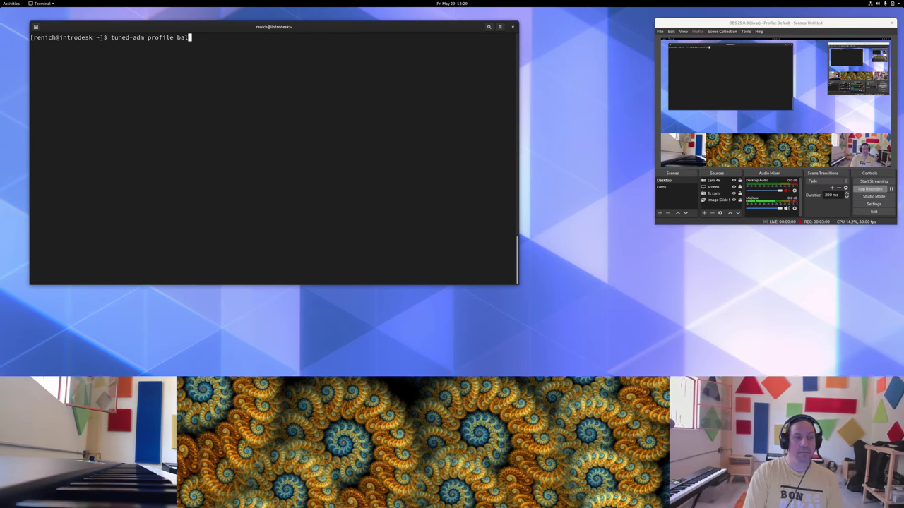
{"action": "type", "text": "anced"}
{"action": "key", "text": "Return"}
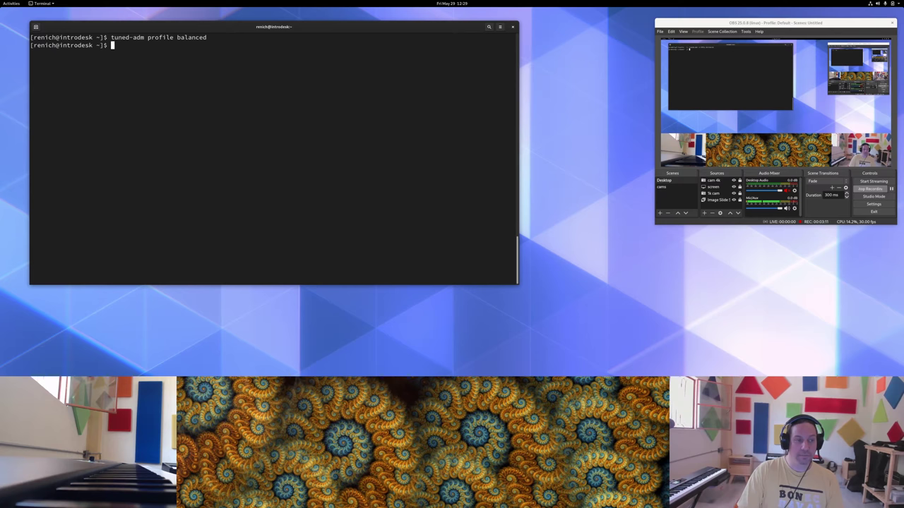
{"action": "type", "text": "jour"}
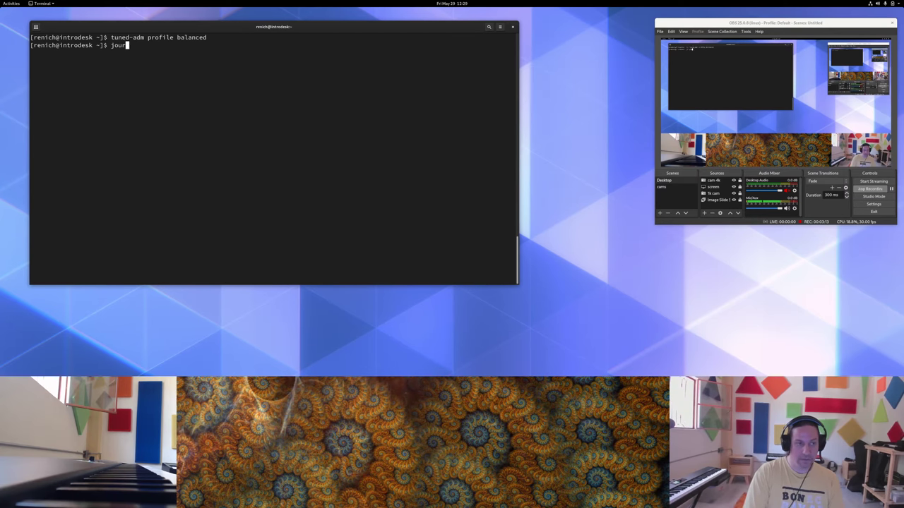
{"action": "type", "text": "nalctl -f"}
{"action": "key", "text": "Return"}
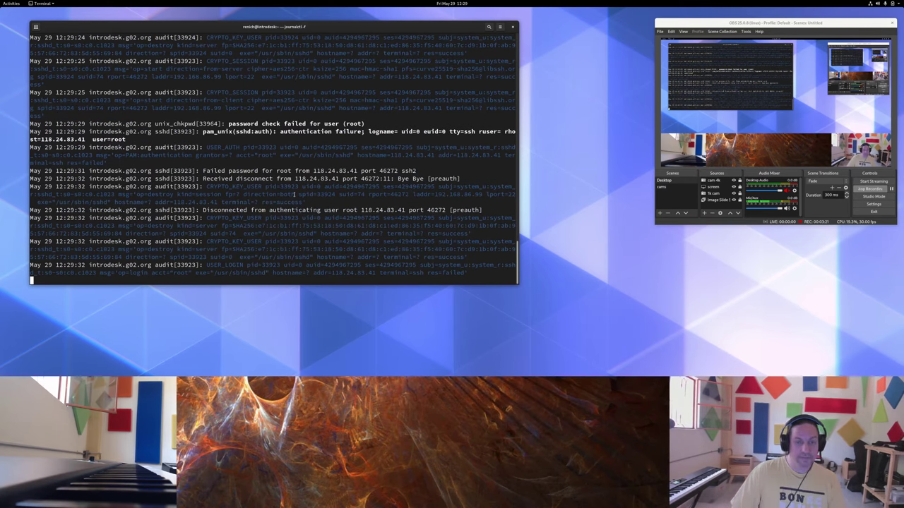
{"action": "key", "text": "ctrl+c"}
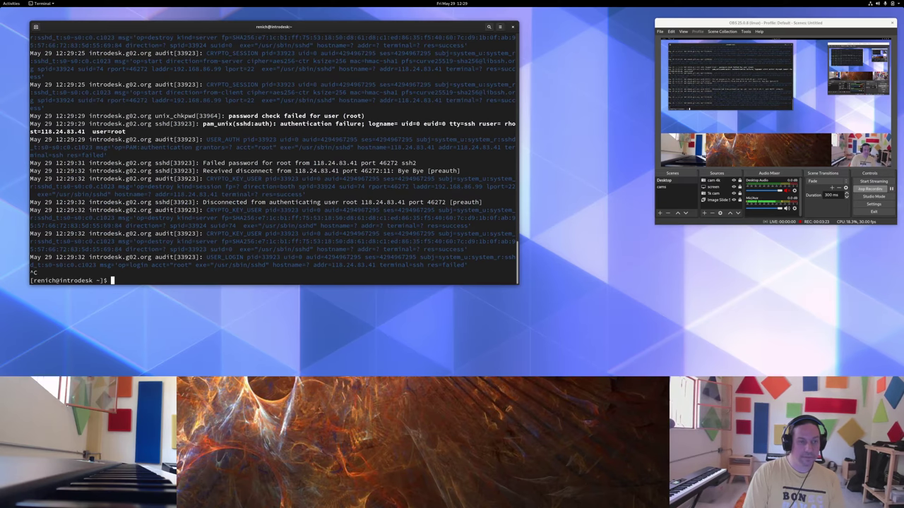
{"action": "key", "text": "ctrl+l"}
Apply the latency-performance tuned profile with tuned-adm.
{"action": "type", "text": "tuned-adm profile balanced"}
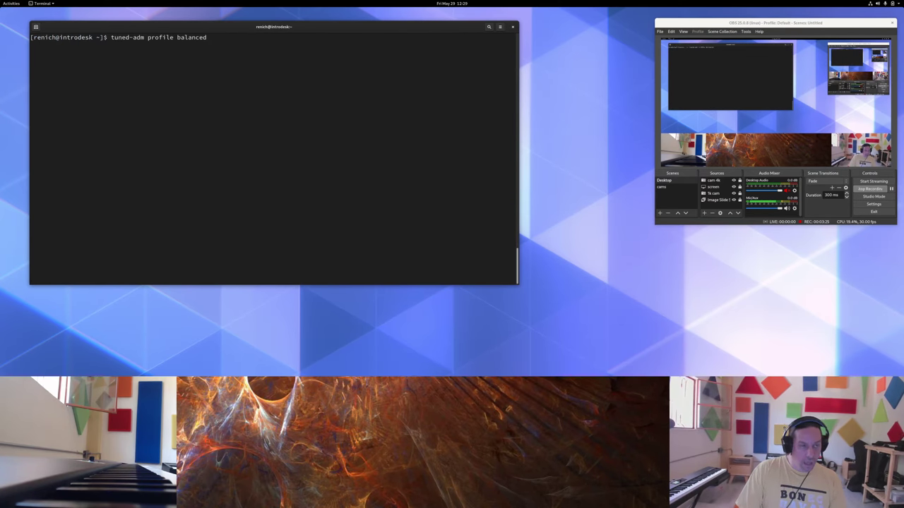
{"action": "key", "text": "BackSpace"}
{"action": "key", "text": "BackSpace"}
{"action": "key", "text": "BackSpace"}
{"action": "key", "text": "BackSpace"}
{"action": "key", "text": "BackSpace"}
{"action": "key", "text": "BackSpace"}
{"action": "key", "text": "BackSpace"}
{"action": "key", "text": "BackSpace"}
{"action": "type", "text": "la"}
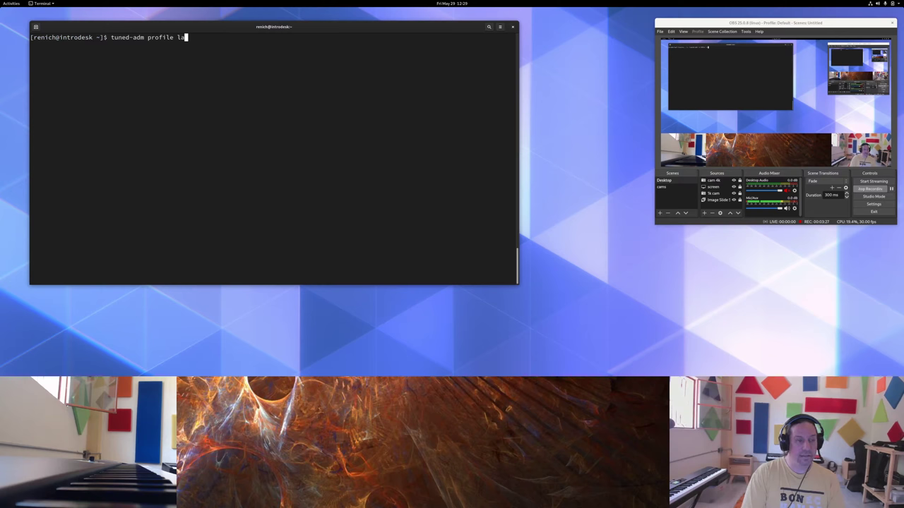
{"action": "key", "text": "Tab"}
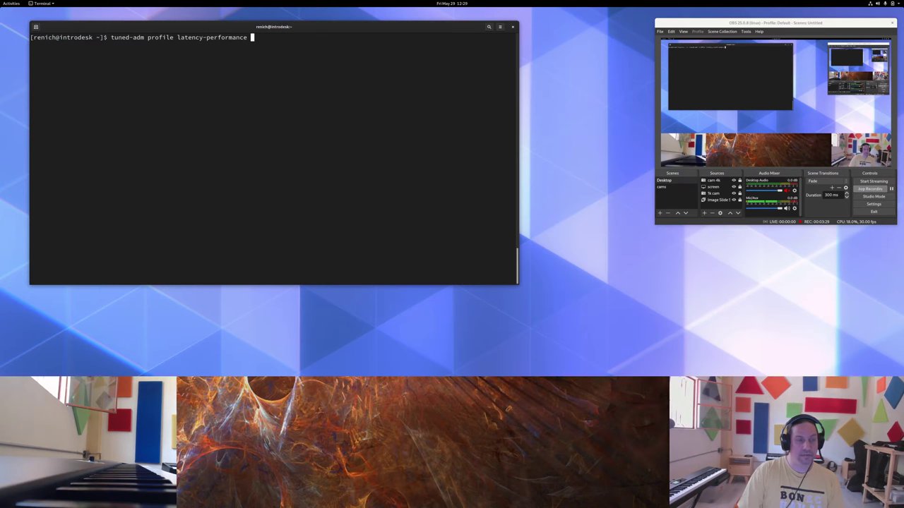
{"action": "key", "text": "Return"}
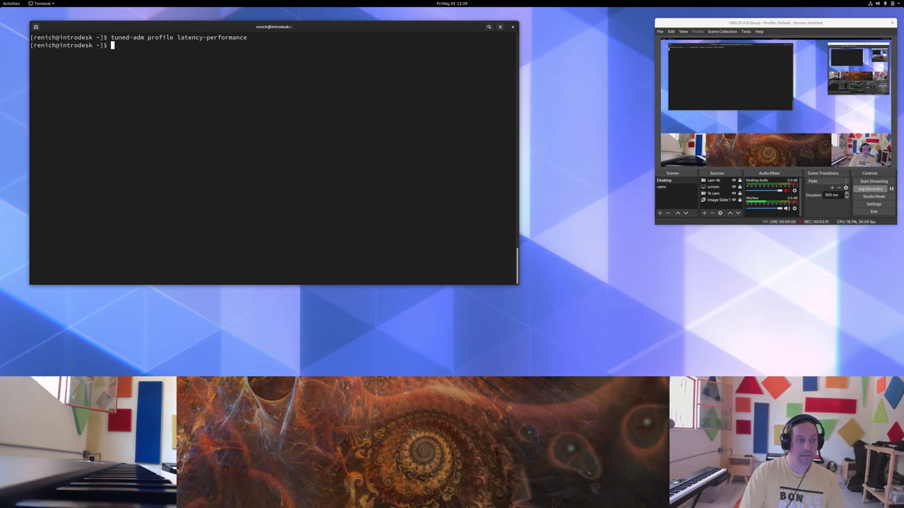
Check tuned's log with 'journalctl -ft tuned', then clear the screen.
{"action": "type", "text": "journalctl -ft "}
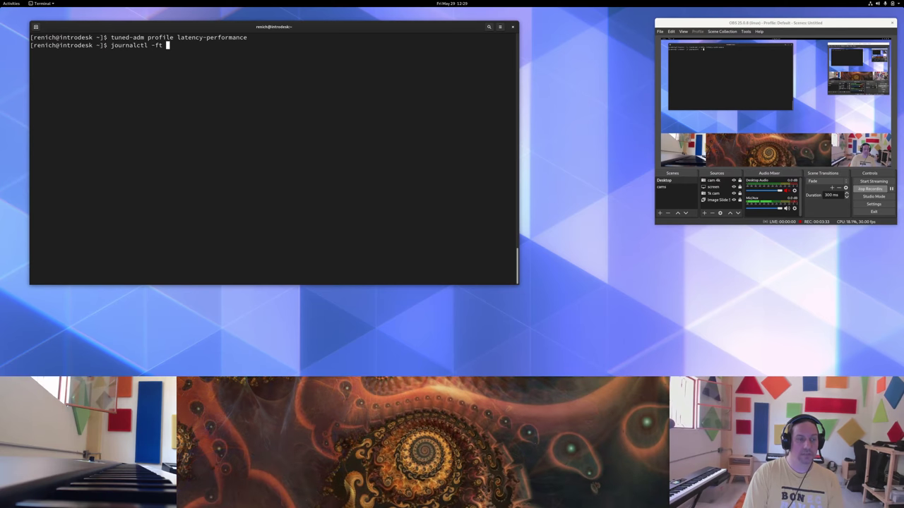
{"action": "type", "text": "tuned"}
{"action": "key", "text": "Return"}
{"action": "key", "text": "ctrl+c"}
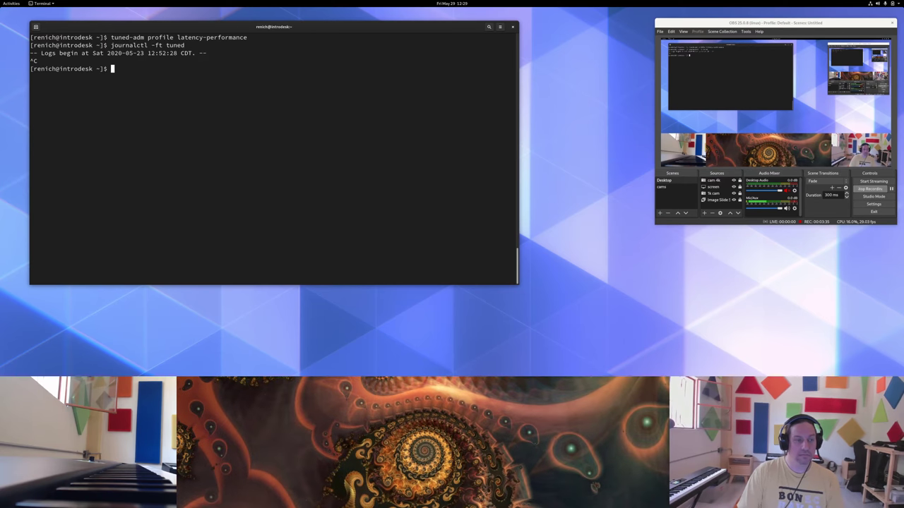
{"action": "key", "text": "Up"}
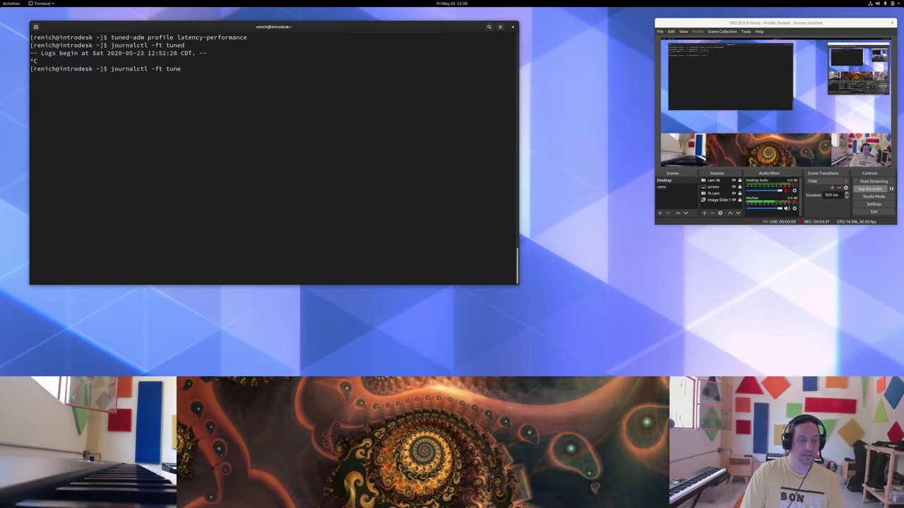
{"action": "type", "text": "d"}
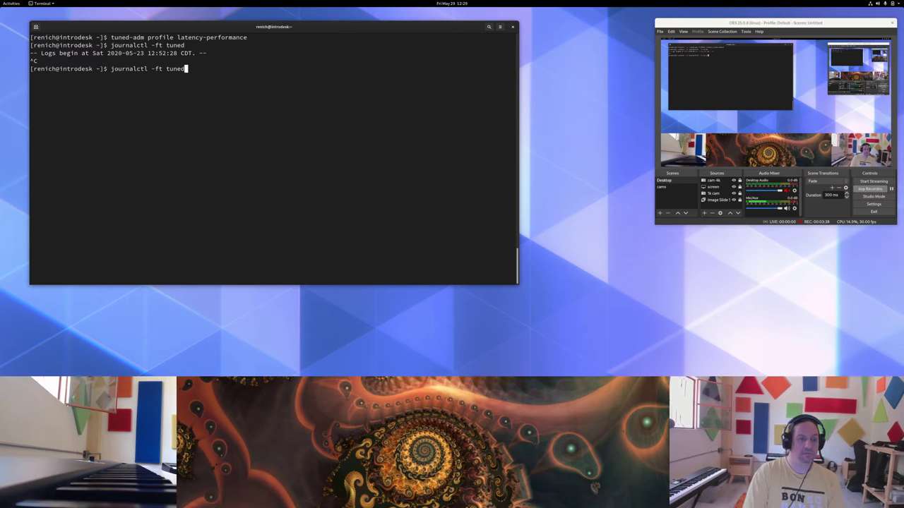
{"action": "key", "text": "Return"}
{"action": "key", "text": "ctrl+c"}
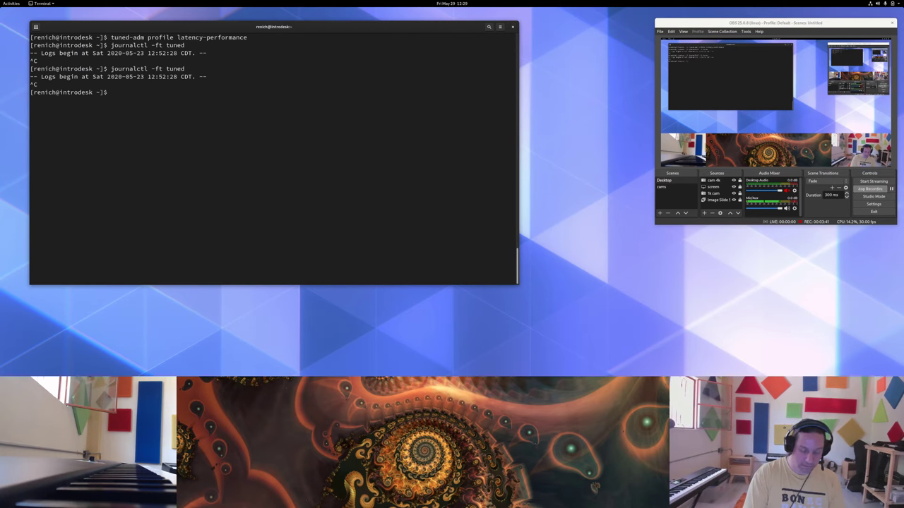
{"action": "key", "text": "ctrl+l"}
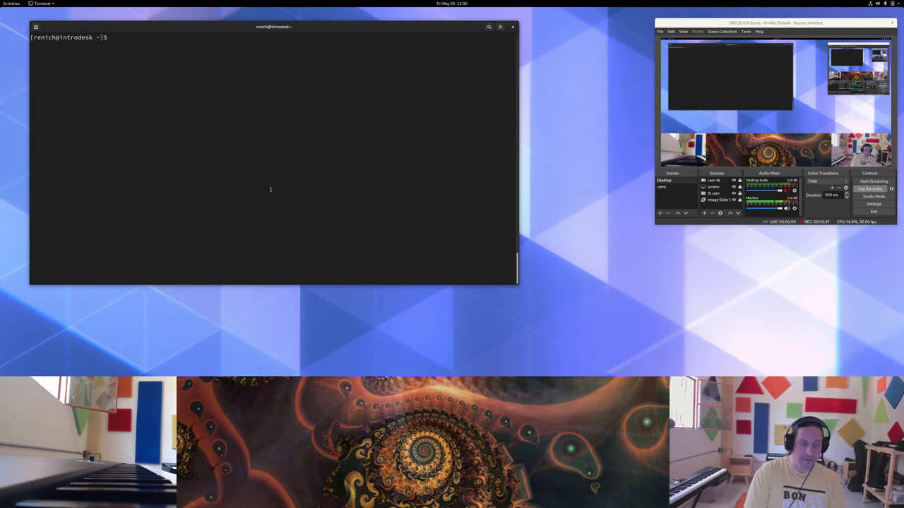
Tab-complete 'pactl load-module module-jack' to reveal module-jack-sink and module-jack-source, then erase it.
{"action": "type", "text": "pactl load-module m"}
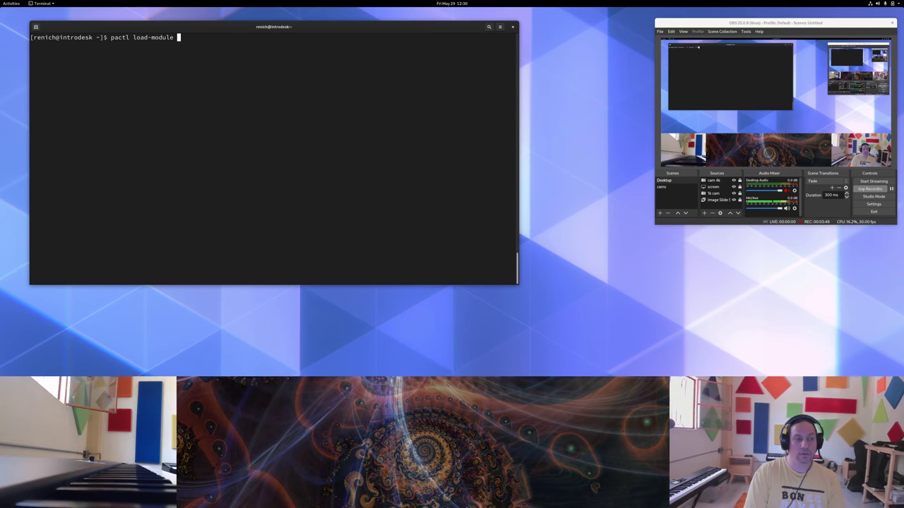
{"action": "key", "text": "Tab"}
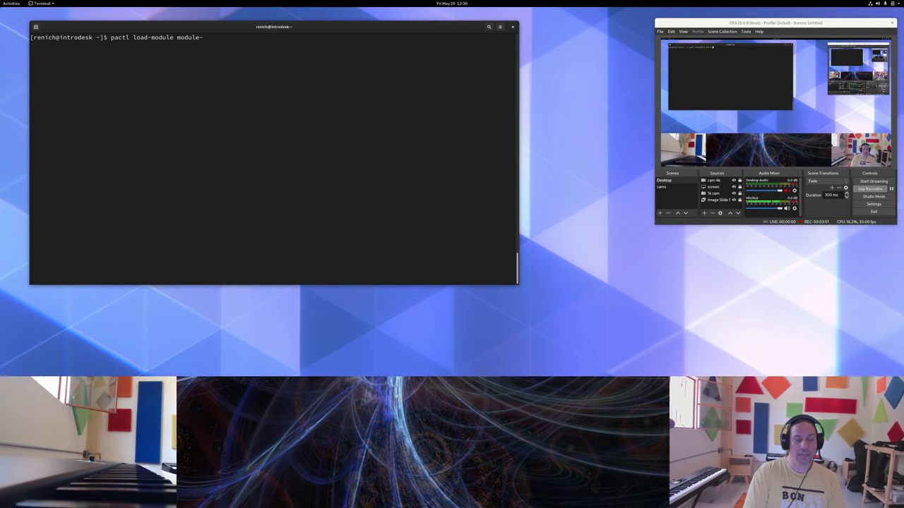
{"action": "type", "text": "jack-s"}
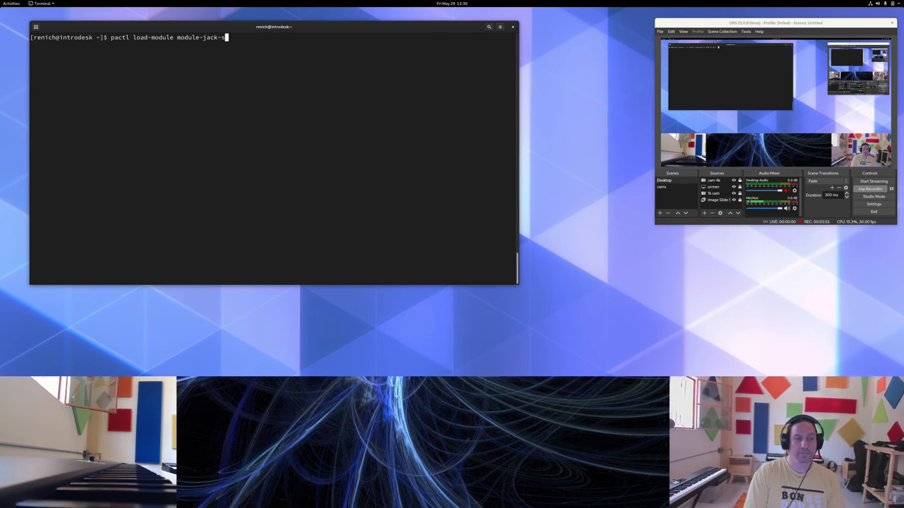
{"action": "key", "text": "Tab"}
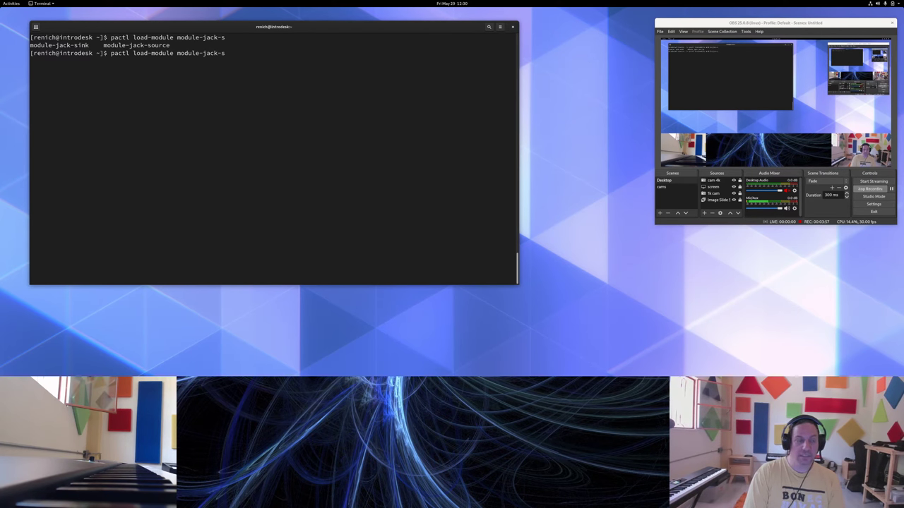
{"action": "key", "text": "BackSpace"}
{"action": "key", "text": "BackSpace"}
{"action": "key", "text": "BackSpace"}
{"action": "key", "text": "BackSpace"}
{"action": "key", "text": "BackSpace"}
{"action": "key", "text": "BackSpace"}
{"action": "key", "text": "BackSpace"}
{"action": "key", "text": "BackSpace"}
{"action": "key", "text": "BackSpace"}
{"action": "key", "text": "BackSpace"}
{"action": "key", "text": "BackSpace"}
{"action": "key", "text": "BackSpace"}
{"action": "key", "text": "BackSpace"}
{"action": "key", "text": "BackSpace"}
{"action": "key", "text": "BackSpace"}
{"action": "key", "text": "BackSpace"}
{"action": "key", "text": "BackSpace"}
{"action": "key", "text": "BackSpace"}
{"action": "key", "text": "BackSpace"}
{"action": "key", "text": "BackSpace"}
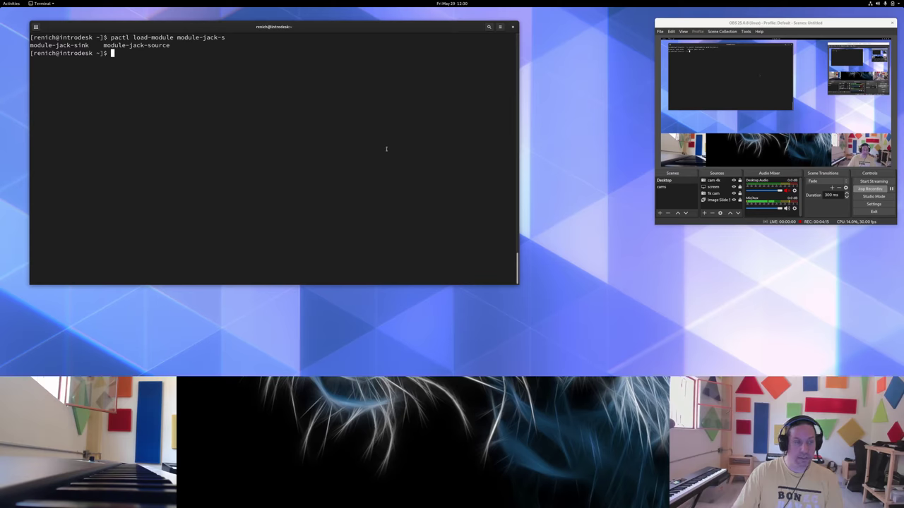
{"action": "key", "text": "super"}
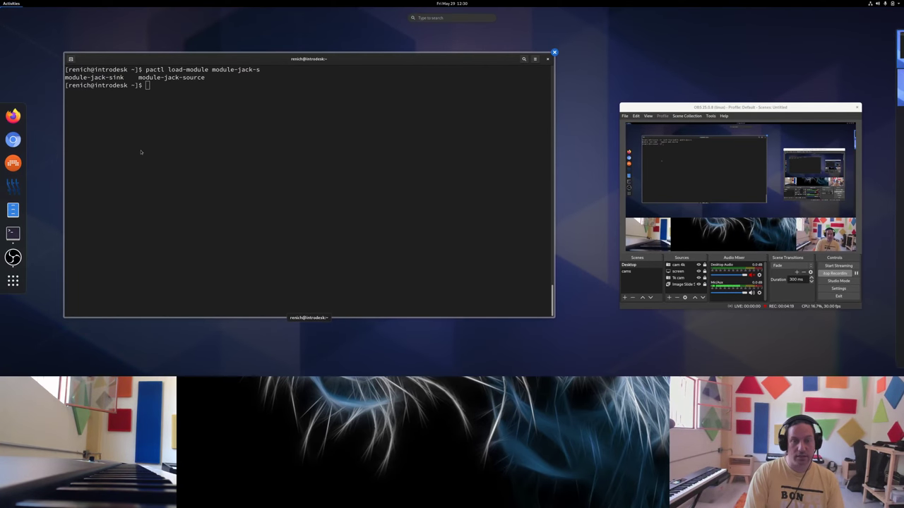
Launch QjackCtl and review its Setup: 256 frames/period, periods/buffer, then Advanced settings.
{"action": "type", "text": "qjack"}
{"action": "key", "text": "Return"}
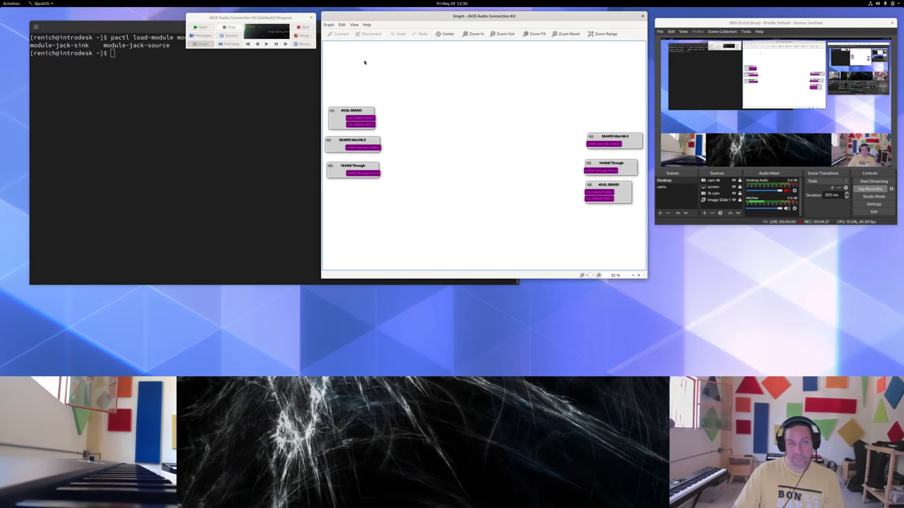
{"action": "left_click", "coordinate": [304, 35]}
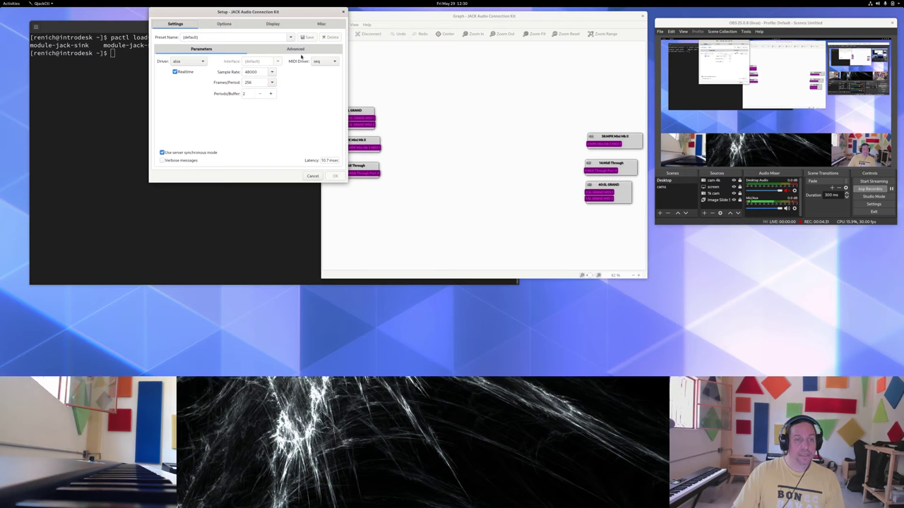
{"action": "double_click", "coordinate": [255, 81]}
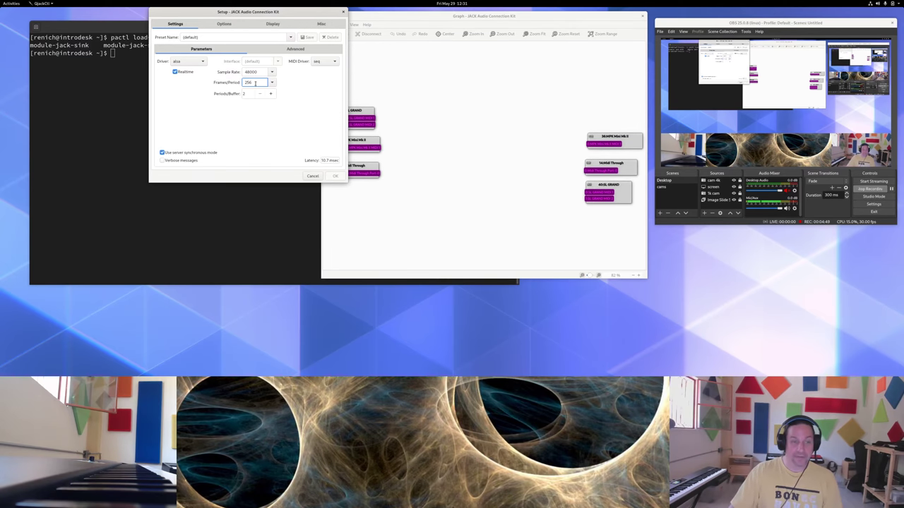
{"action": "key", "text": "Tab"}
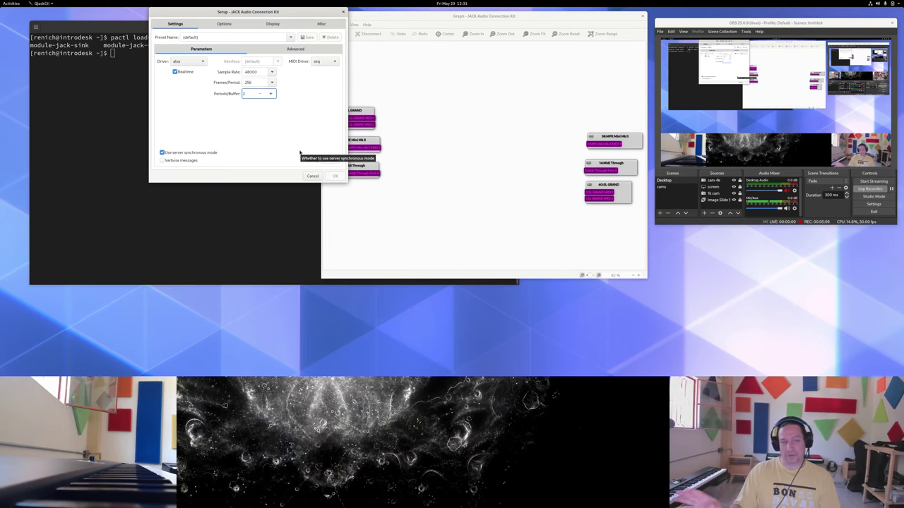
{"action": "left_click", "coordinate": [302, 49]}
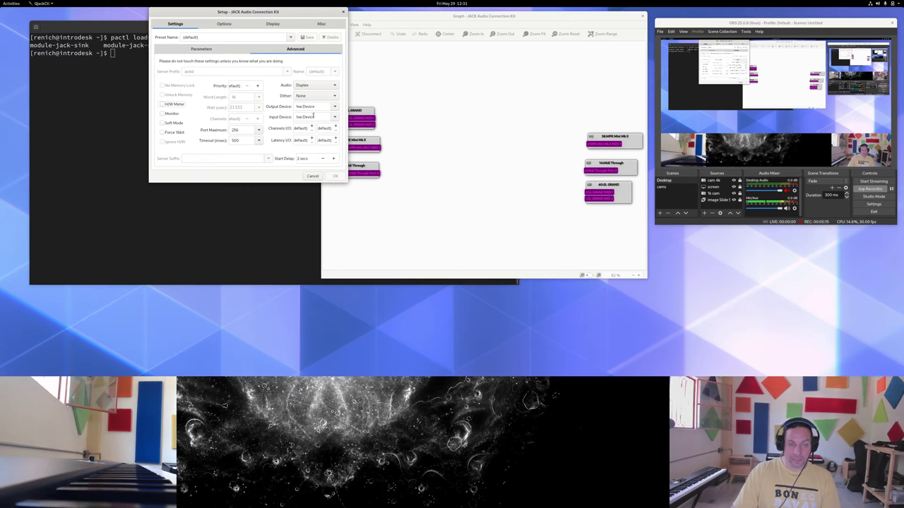
Keep hw:Device as the output device and view the Misc options.
{"action": "left_click", "coordinate": [335, 106]}
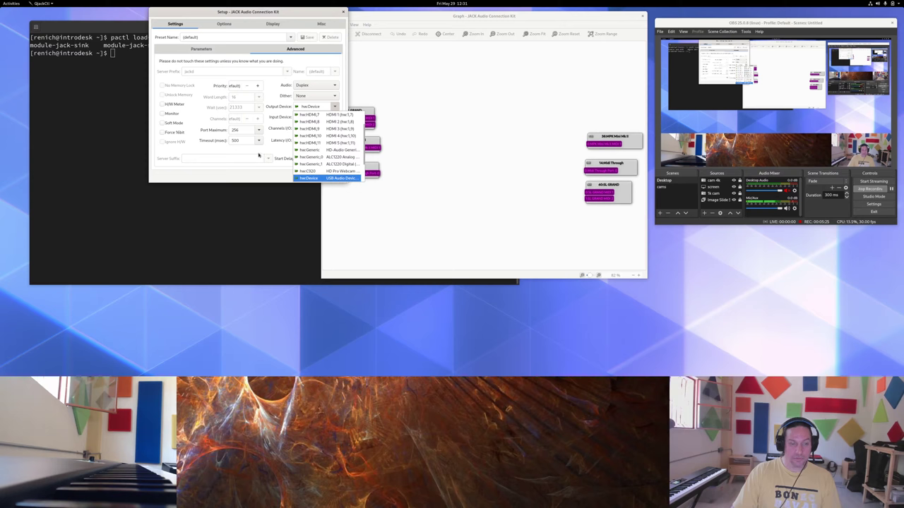
{"action": "left_click", "coordinate": [255, 154]}
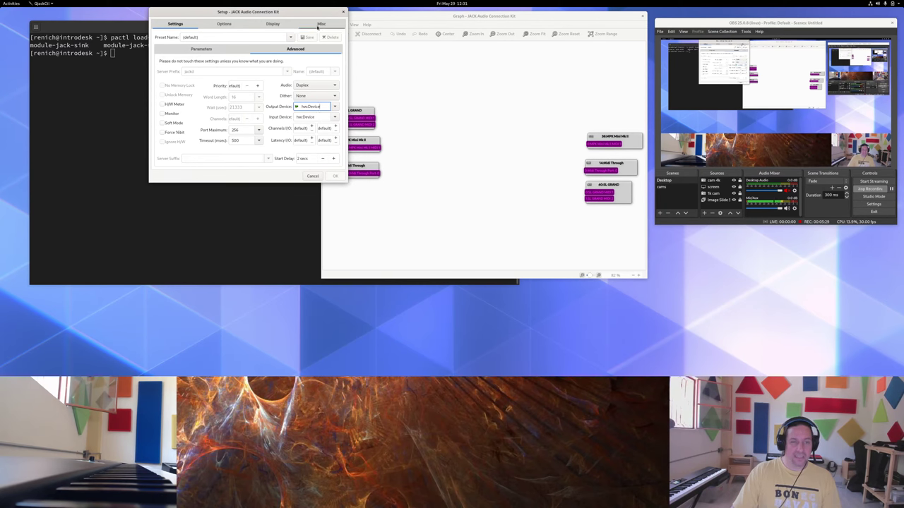
{"action": "left_click", "coordinate": [318, 25]}
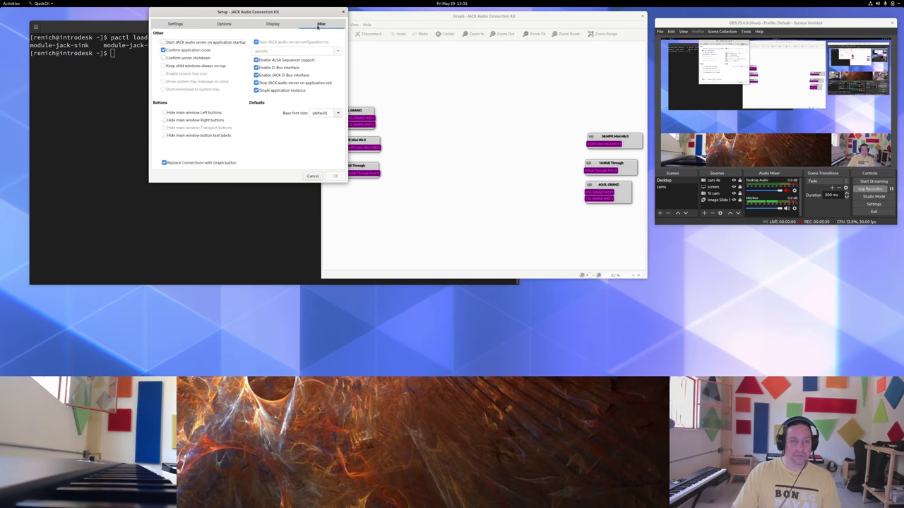
Cancel Setup and rearrange graph nodes: 40:SL GRAND on top, MPK Mini, then Midi Through.
{"action": "left_click", "coordinate": [314, 176]}
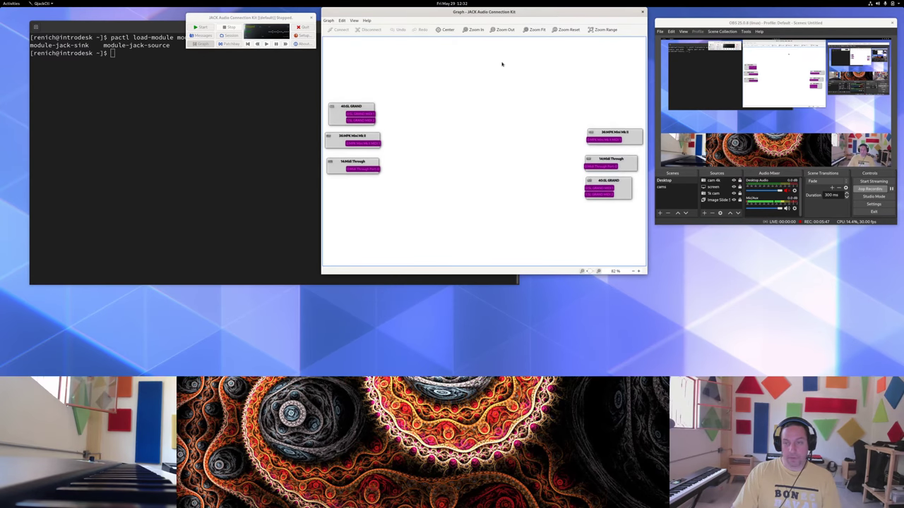
{"action": "mouse_move", "coordinate": [610, 131]}
{"action": "left_mouse_down"}
{"action": "mouse_move", "coordinate": [608, 65]}
{"action": "mouse_move", "coordinate": [601, 130]}
{"action": "left_mouse_up"}
{"action": "left_click_drag", "start_coordinate": [616, 198], "coordinate": [608, 153]}
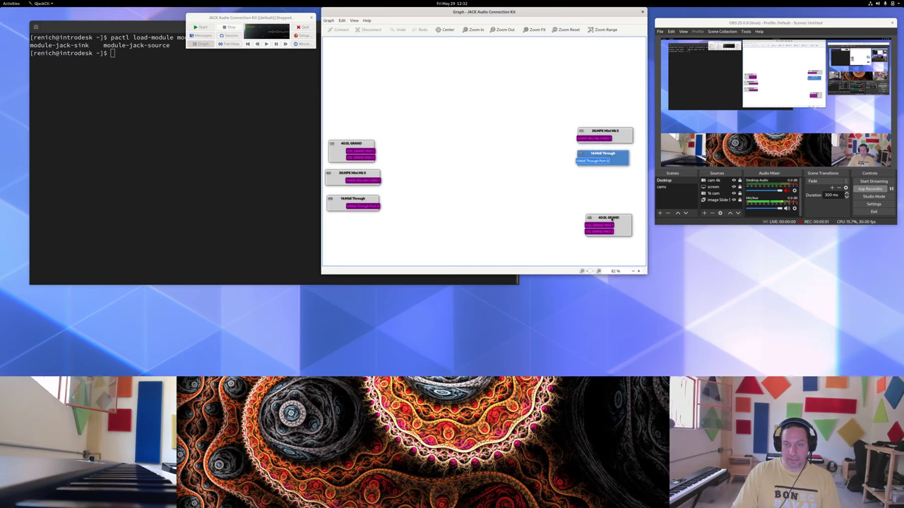
{"action": "left_click_drag", "start_coordinate": [613, 221], "coordinate": [599, 175]}
{"action": "left_click_drag", "start_coordinate": [356, 149], "coordinate": [357, 123]}
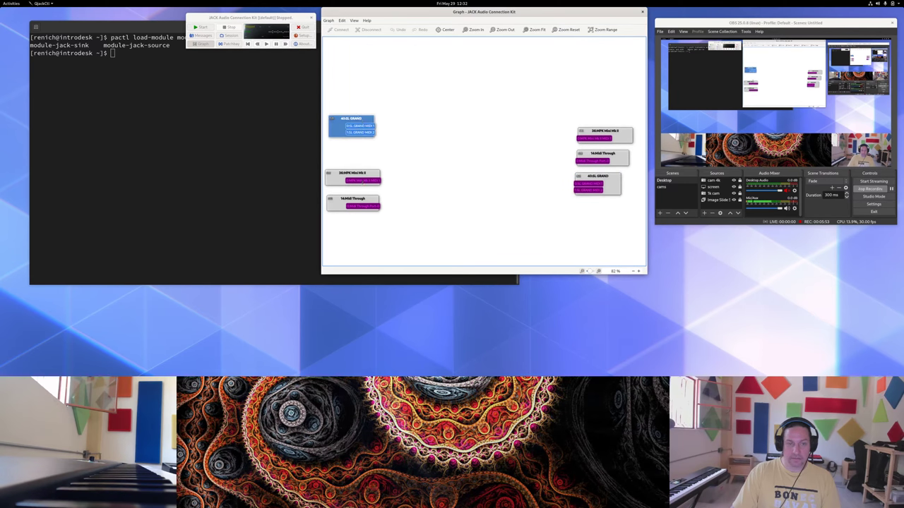
{"action": "left_click_drag", "start_coordinate": [353, 174], "coordinate": [355, 145]}
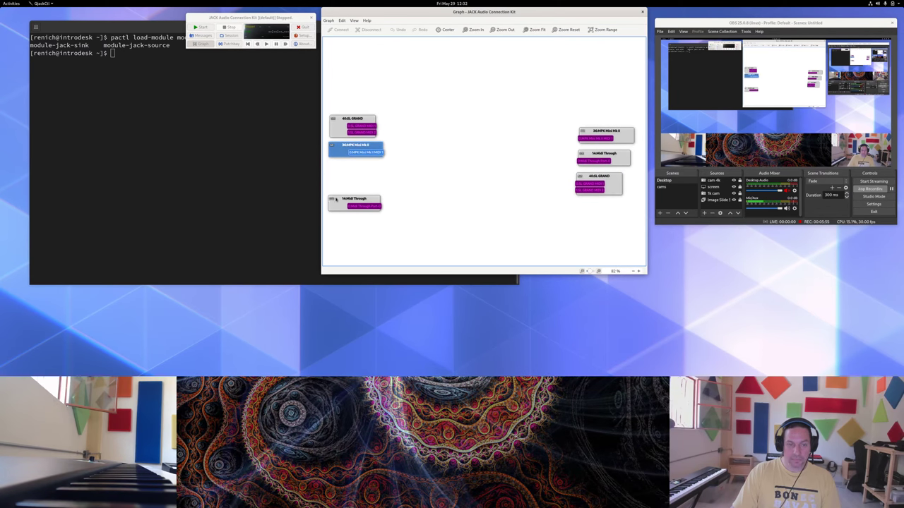
{"action": "left_click_drag", "start_coordinate": [353, 200], "coordinate": [353, 170]}
Open Sound settings, keep USB Audio Device speakers and microphone, and move the window lower right.
{"action": "left_click", "coordinate": [891, 4]}
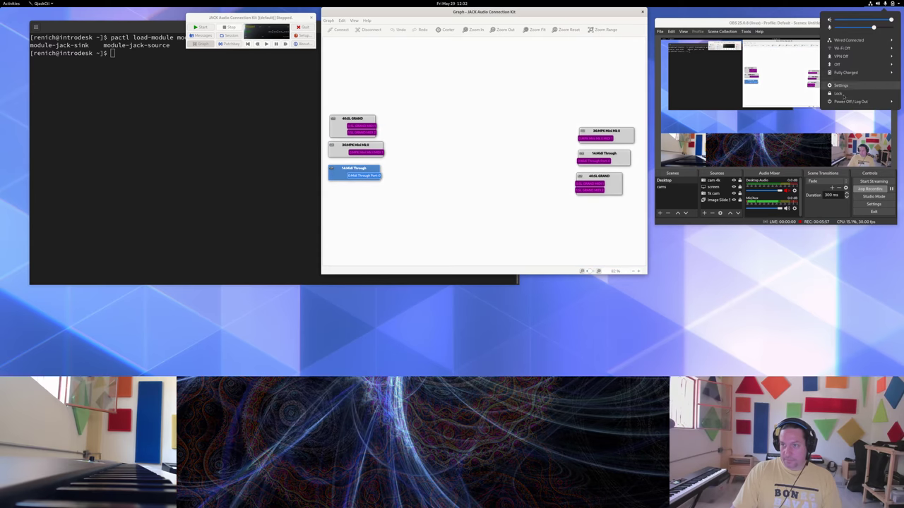
{"action": "left_click", "coordinate": [855, 101]}
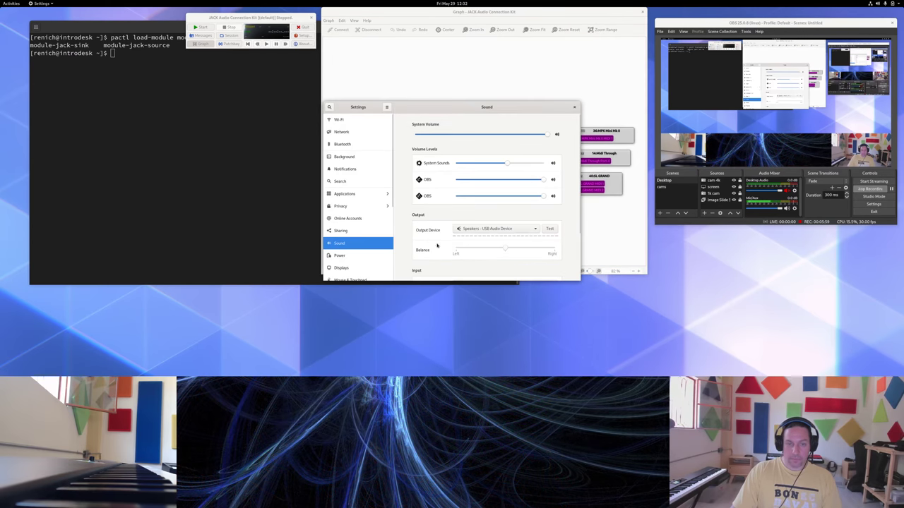
{"action": "scroll", "coordinate": [539, 172], "scroll_direction": "down", "scroll_amount": 2}
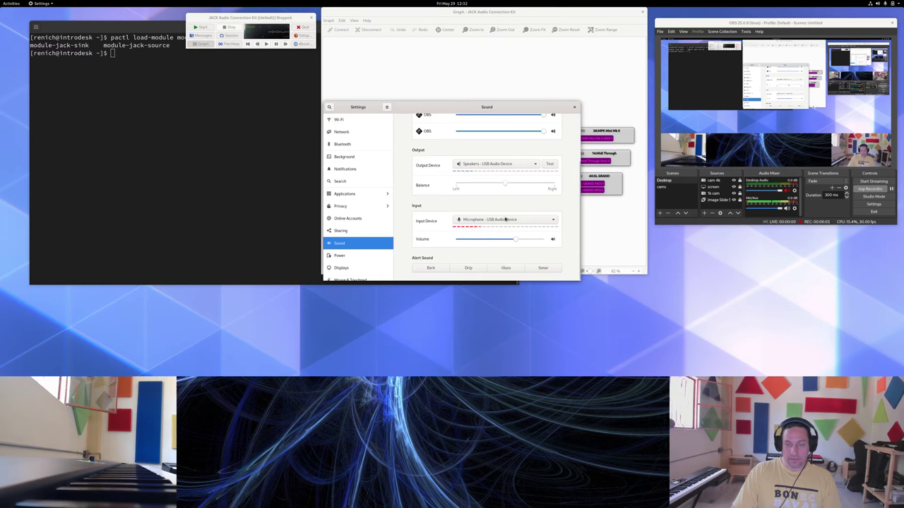
{"action": "left_click", "coordinate": [534, 165]}
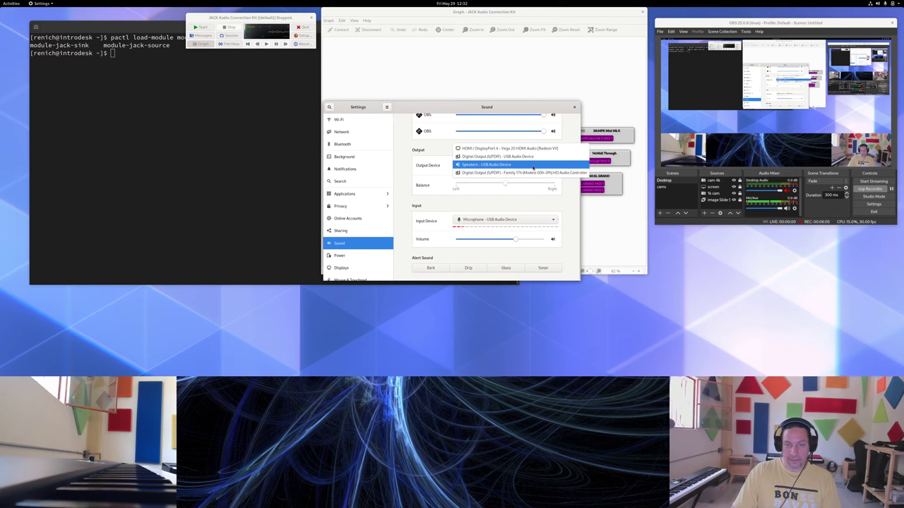
{"action": "left_click", "coordinate": [533, 165]}
{"action": "left_click", "coordinate": [535, 221]}
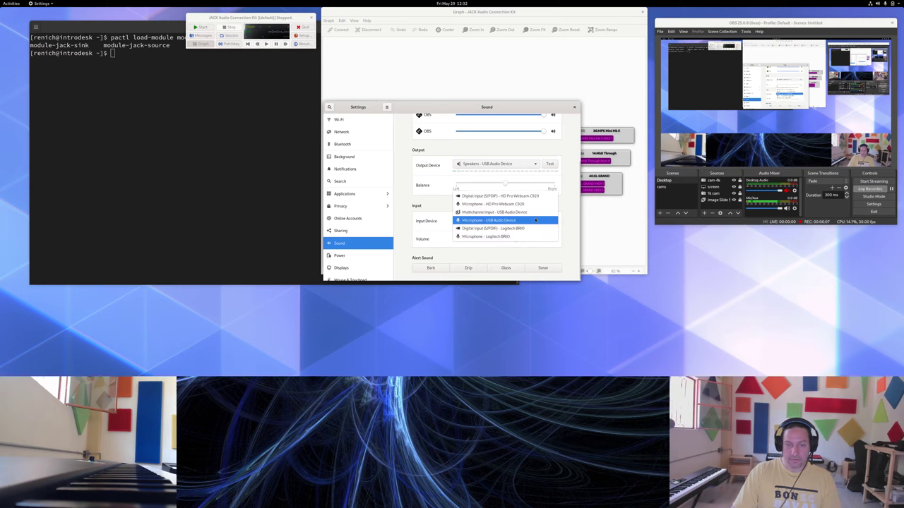
{"action": "left_click", "coordinate": [536, 221]}
{"action": "left_click_drag", "start_coordinate": [522, 102], "coordinate": [793, 226]}
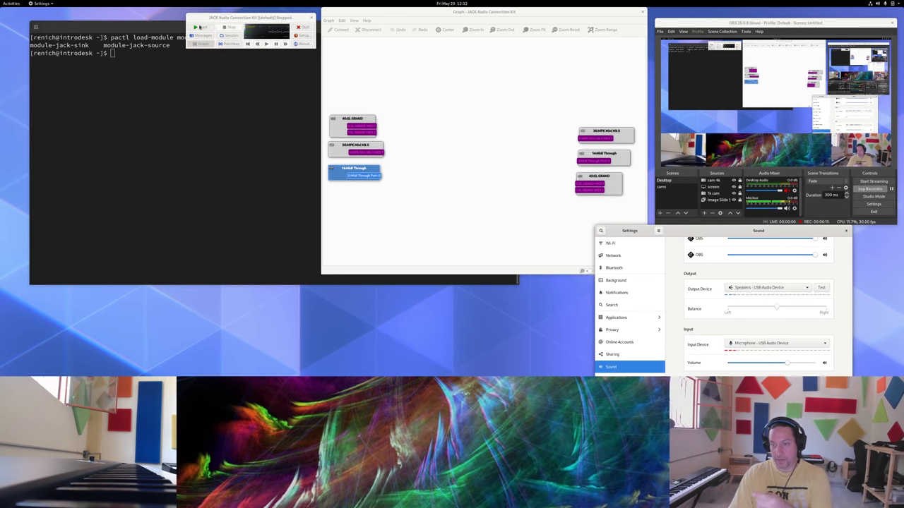
Start the JACK server and set the Sound input device to PulseAudio JACK Source.
{"action": "left_click", "coordinate": [200, 26]}
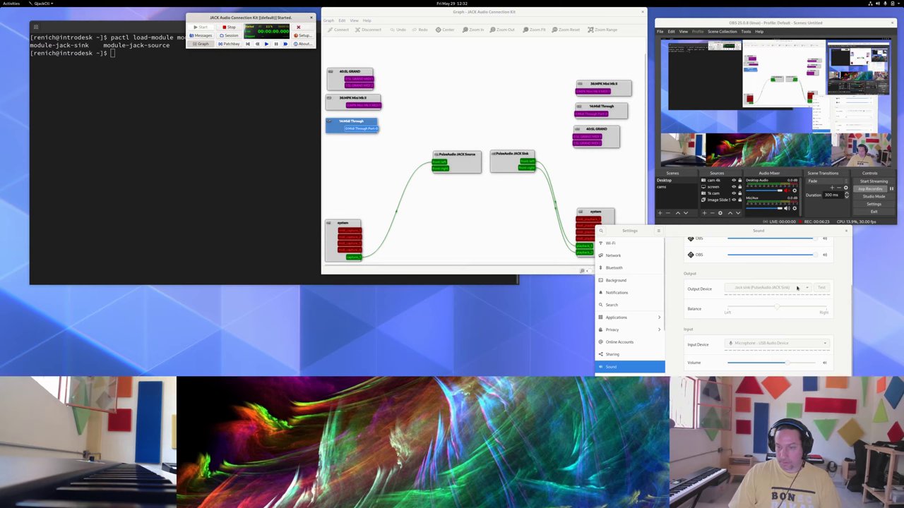
{"action": "left_click", "coordinate": [833, 279]}
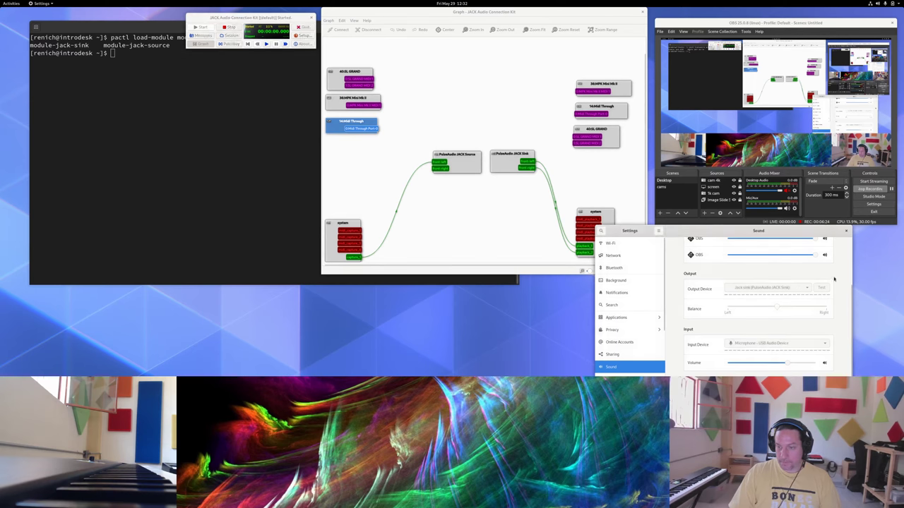
{"action": "left_click", "coordinate": [804, 344]}
{"action": "left_click", "coordinate": [767, 368]}
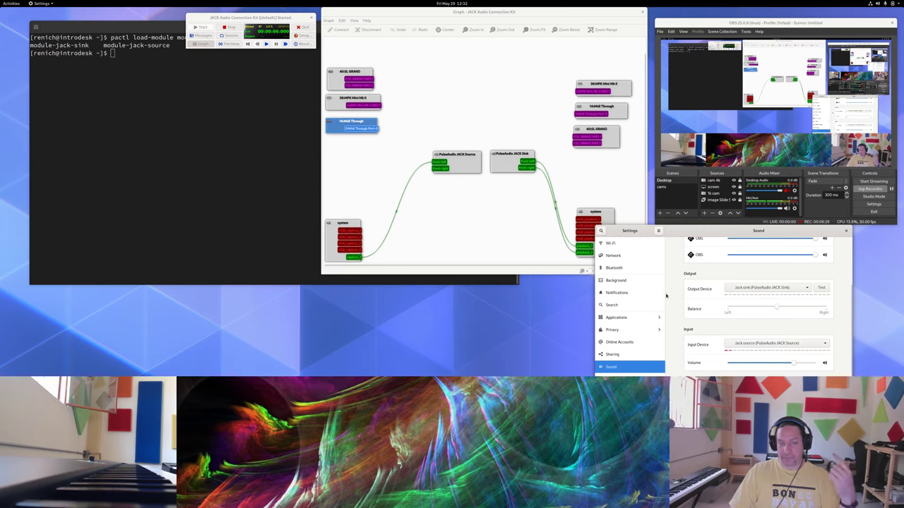
Connect system capture_1 to JACK Source front-right, then delete the test capture_1-to-playback_1/2 cables.
{"action": "left_click_drag", "start_coordinate": [358, 258], "coordinate": [439, 168]}
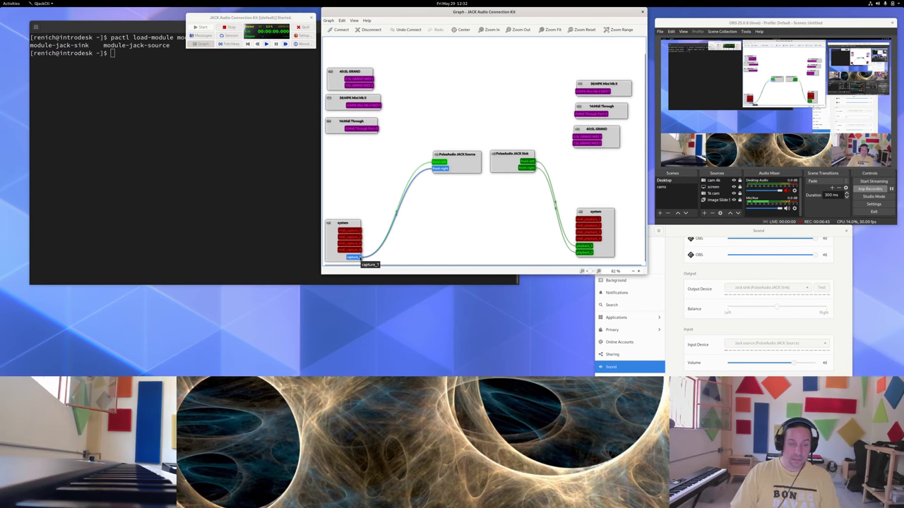
{"action": "left_click_drag", "start_coordinate": [356, 258], "coordinate": [583, 246]}
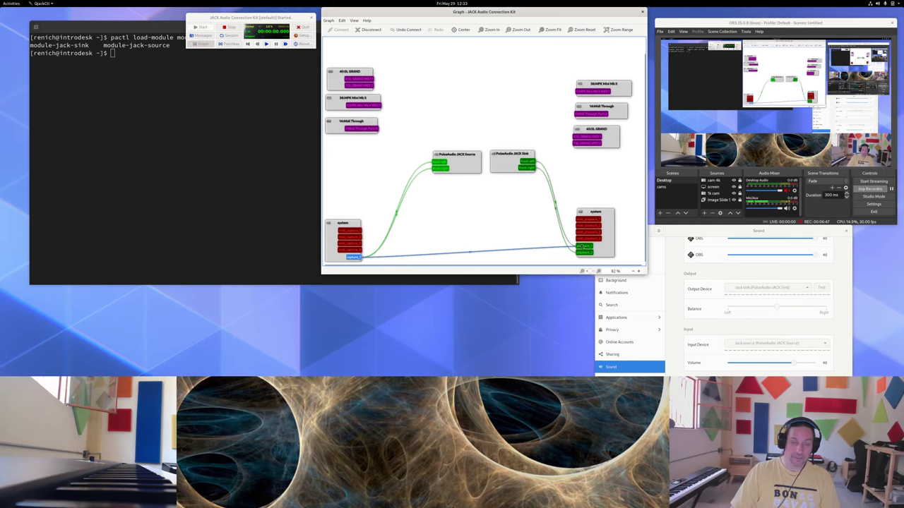
{"action": "left_click_drag", "start_coordinate": [359, 257], "coordinate": [583, 252]}
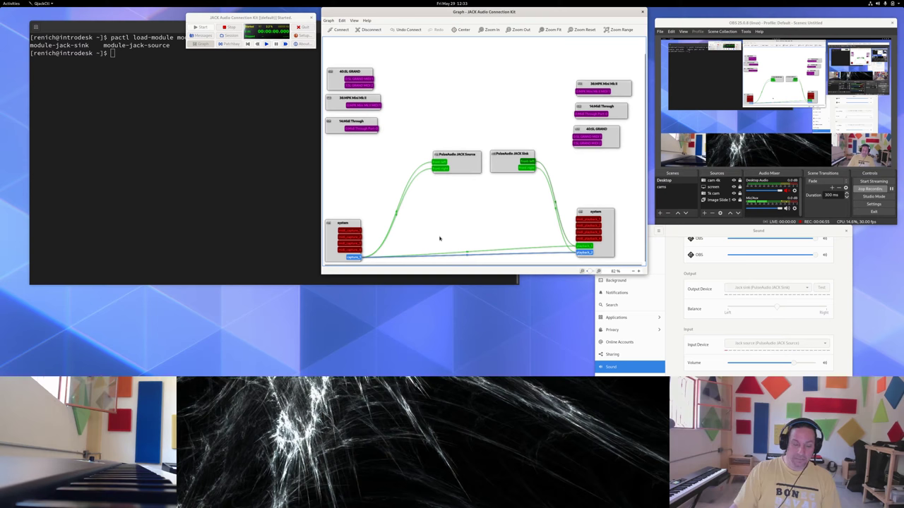
{"action": "left_click_drag", "start_coordinate": [444, 240], "coordinate": [460, 260]}
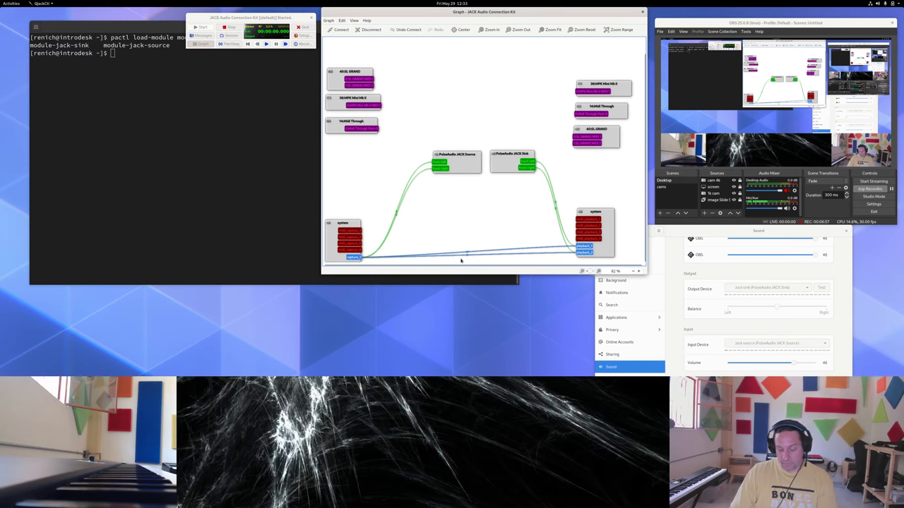
{"action": "key", "text": "Delete"}
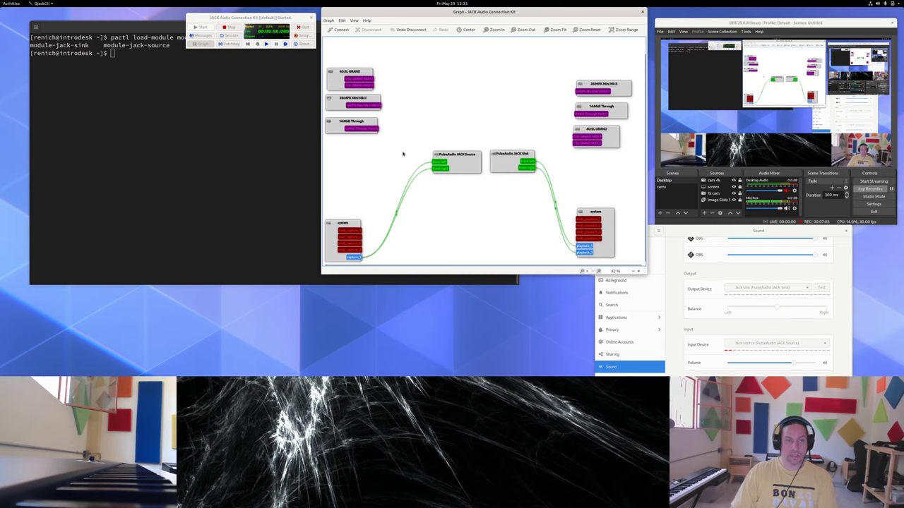
Launch Pianoteq and position its window over the terminal.
{"action": "mouse_move", "coordinate": [0, 0]}
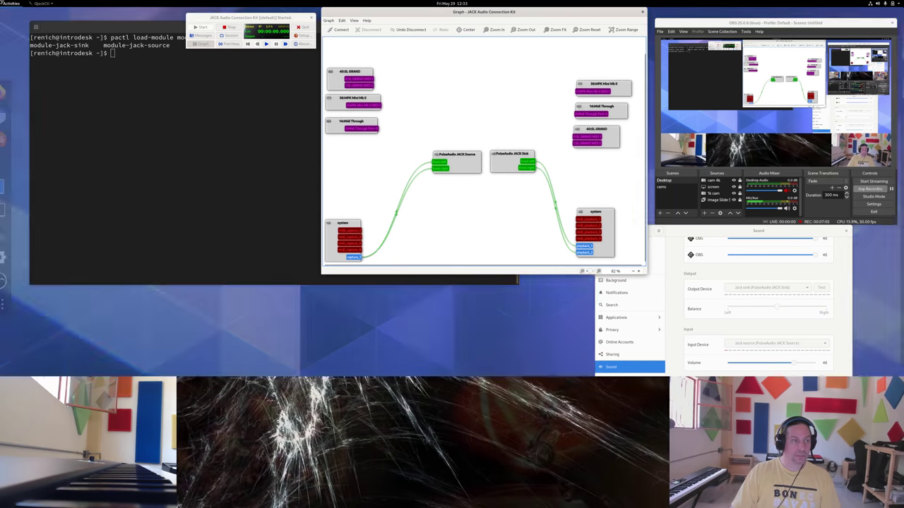
{"action": "key", "text": "Escape"}
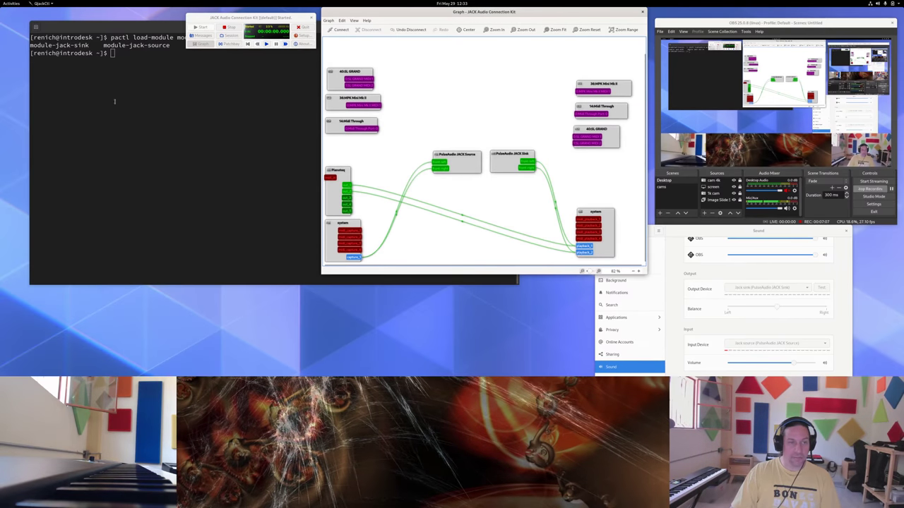
{"action": "left_click_drag", "start_coordinate": [115, 84], "coordinate": [121, 60]}
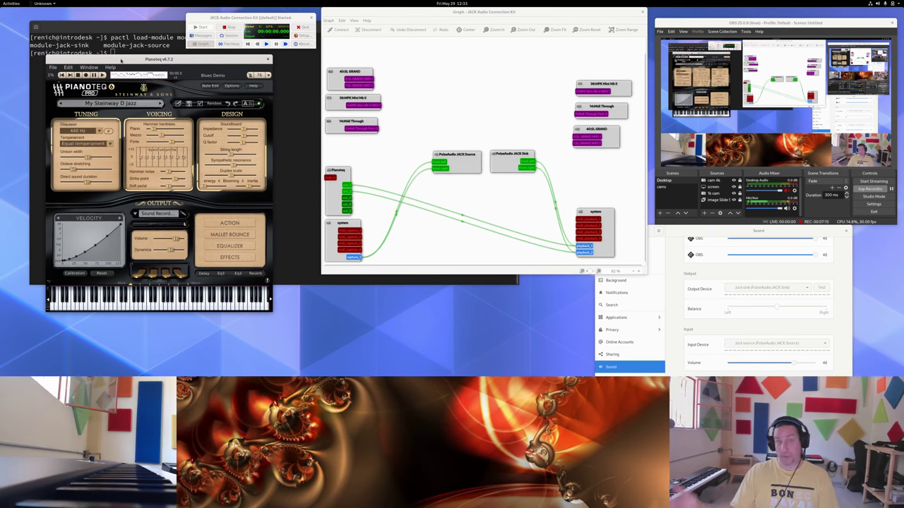
{"action": "left_click_drag", "start_coordinate": [121, 59], "coordinate": [124, 59]}
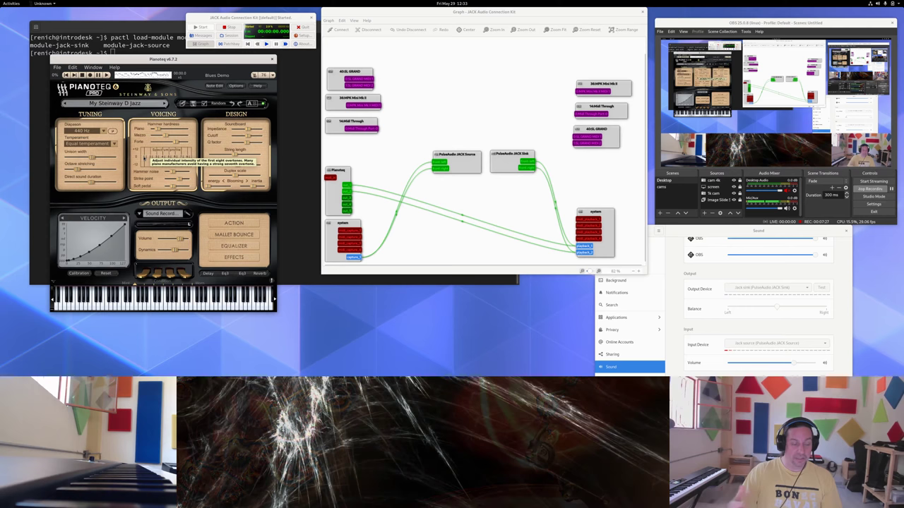
Keep the My Steinway D Jazz preset and move the Pianoteq node up in the graph.
{"action": "left_click", "coordinate": [120, 104]}
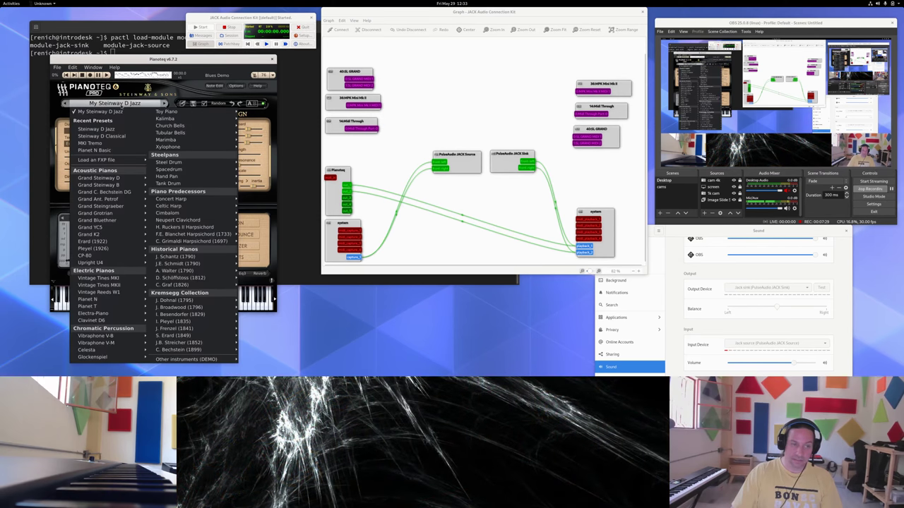
{"action": "left_click", "coordinate": [121, 104]}
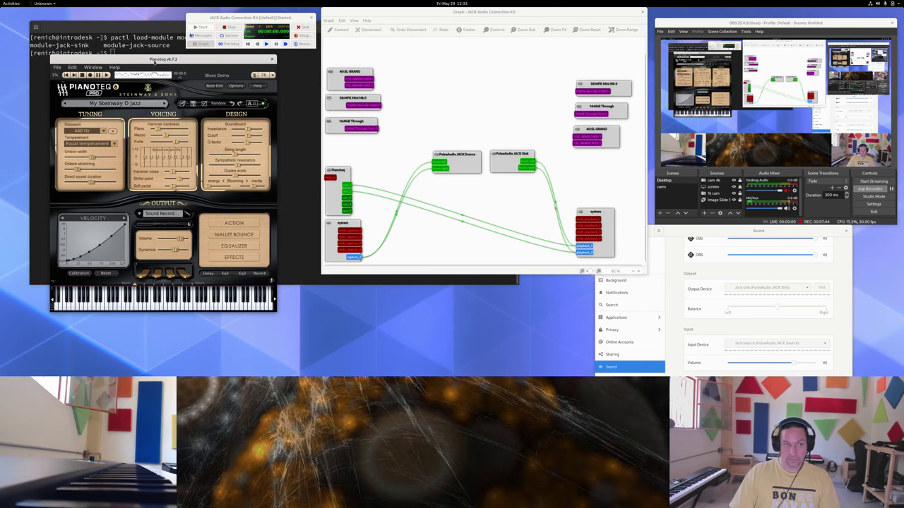
{"action": "left_click_drag", "start_coordinate": [161, 59], "coordinate": [175, 61]}
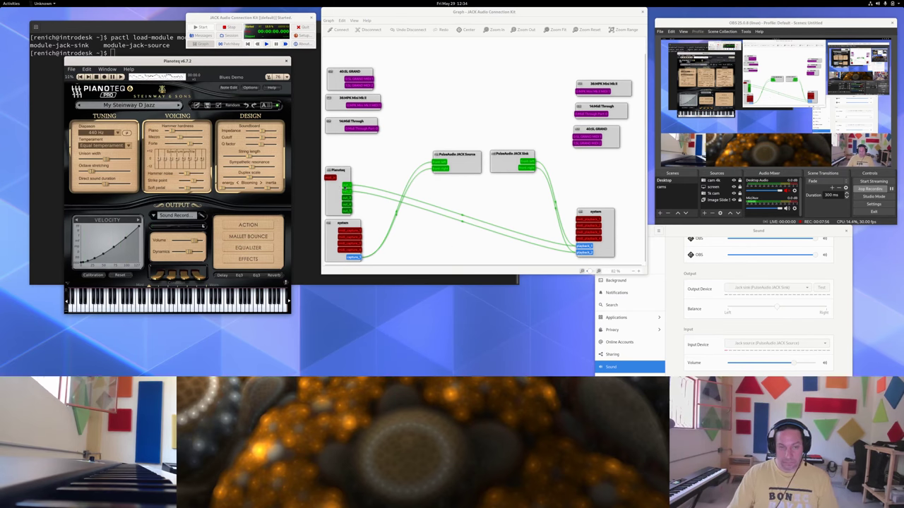
{"action": "left_click_drag", "start_coordinate": [349, 170], "coordinate": [360, 154]}
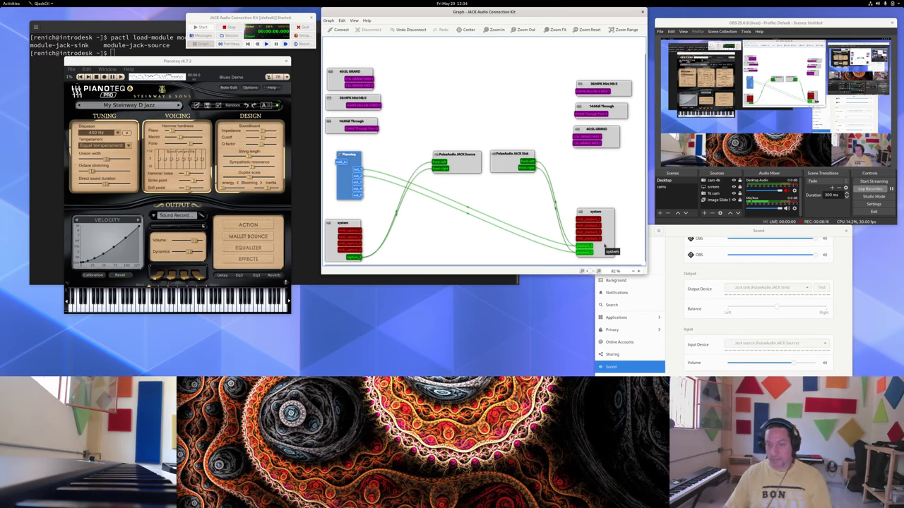
Wire Pianoteq out_1 and out_2 to PulseAudio JACK Source front-left and front-right.
{"action": "left_click", "coordinate": [664, 310]}
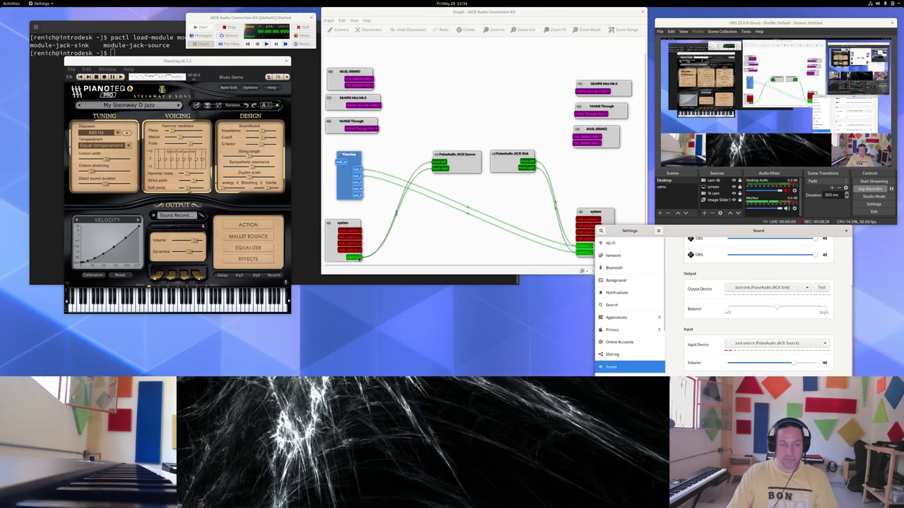
{"action": "left_click_drag", "start_coordinate": [358, 171], "coordinate": [436, 162]}
{"action": "left_click_drag", "start_coordinate": [358, 175], "coordinate": [439, 169]}
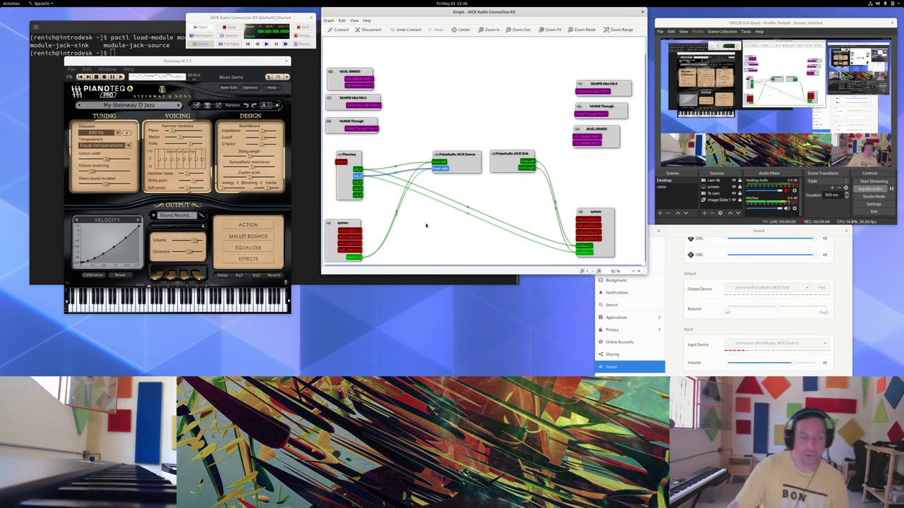
{"action": "left_click", "coordinate": [204, 38]}
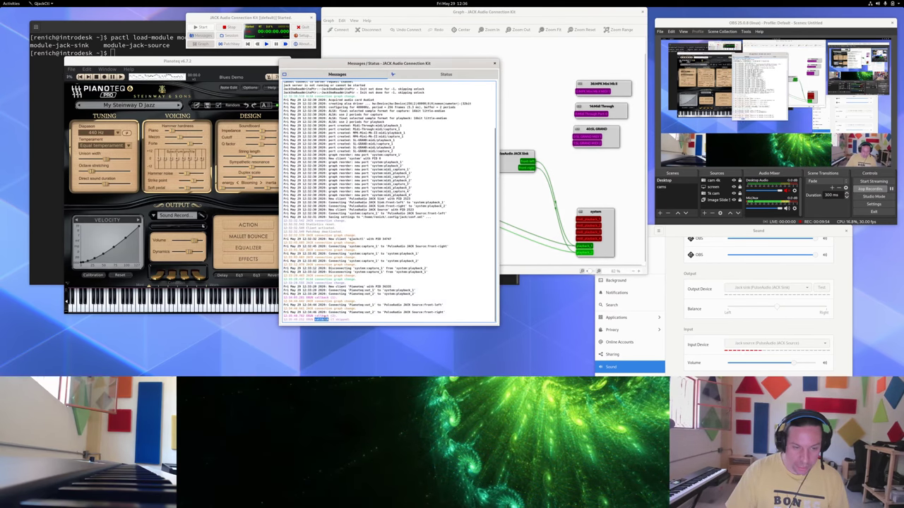
{"action": "left_click_drag", "start_coordinate": [330, 320], "coordinate": [283, 314]}
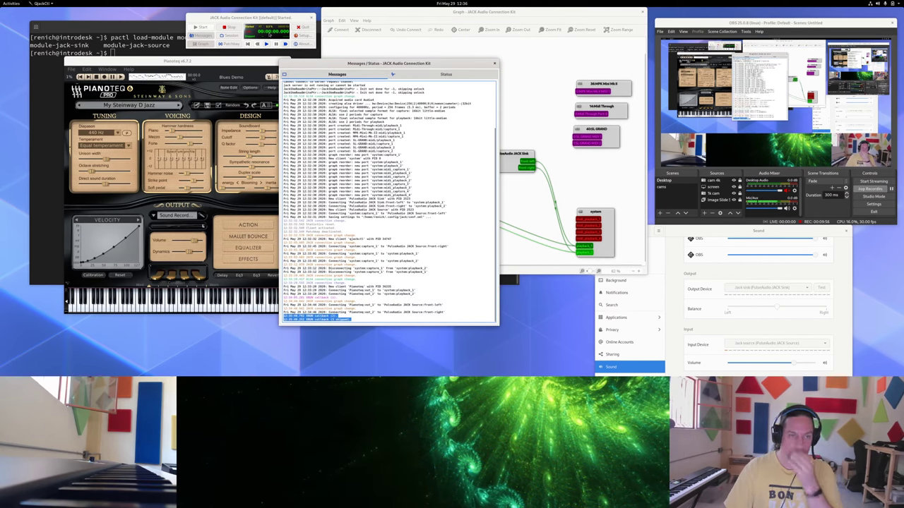
{"action": "left_click", "coordinate": [495, 64]}
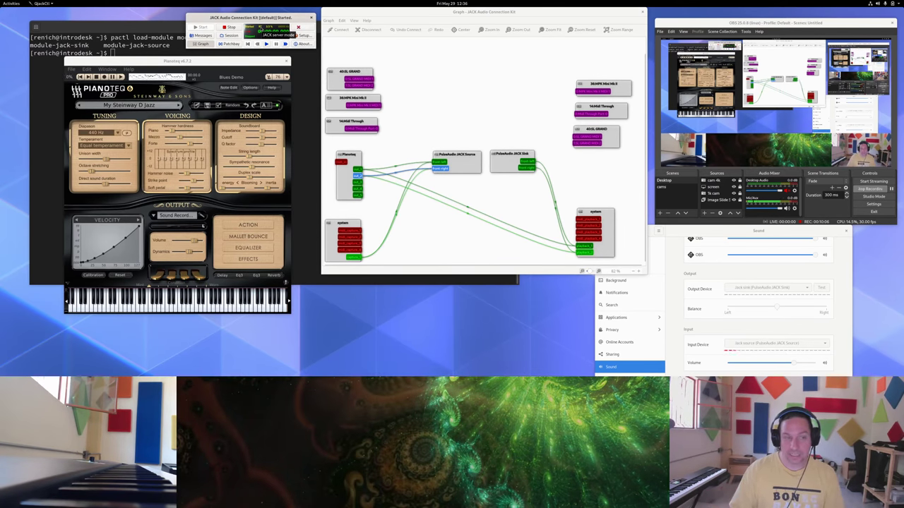
Review /etc/security/limits.d/95-jack.conf in vim and quit without changes.
{"action": "left_click", "coordinate": [113, 48]}
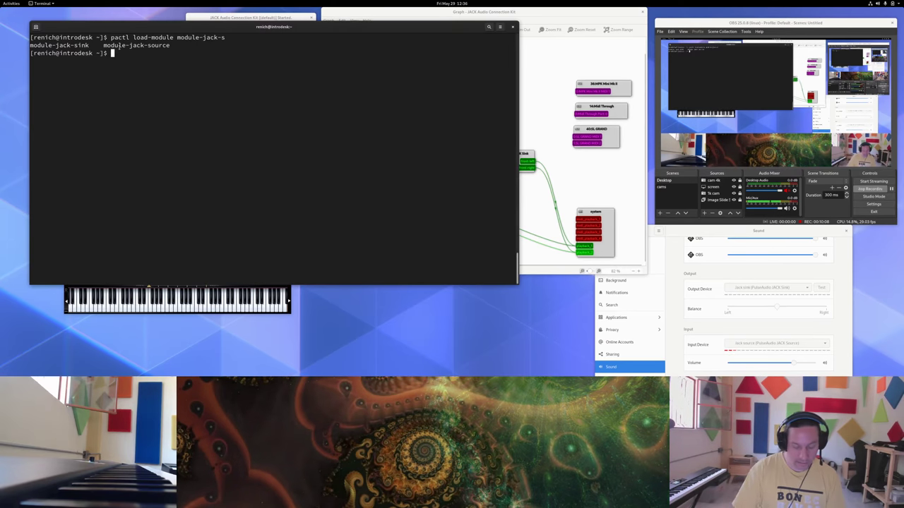
{"action": "type", "text": "vim /etc/security/"}
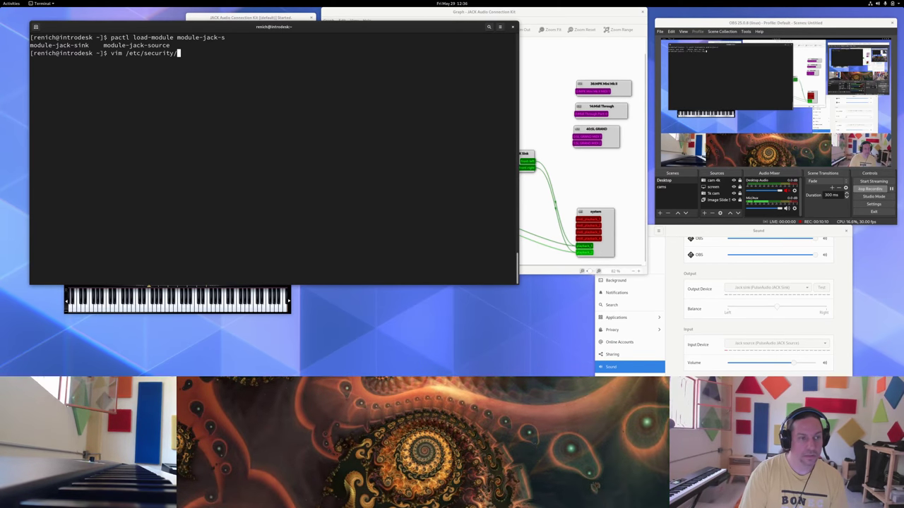
{"action": "type", "text": "limits.d/"}
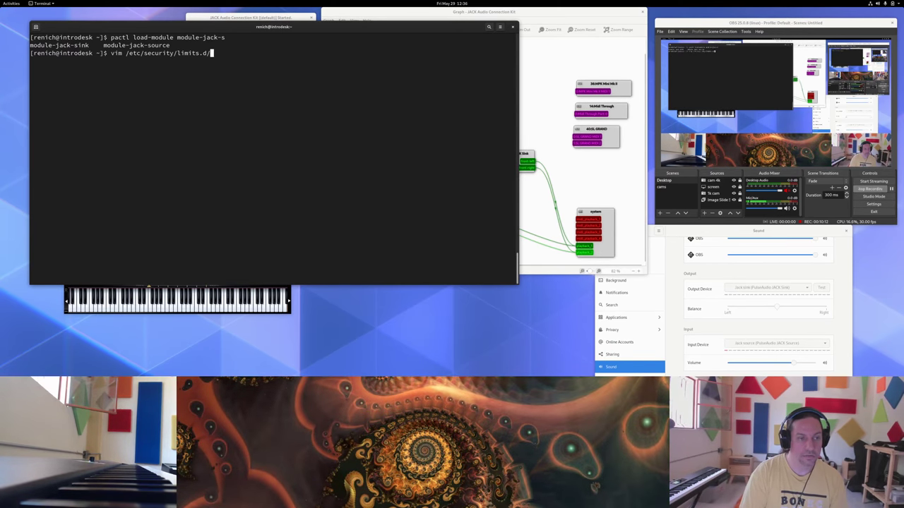
{"action": "key", "text": "Tab"}
{"action": "key", "text": "Return"}
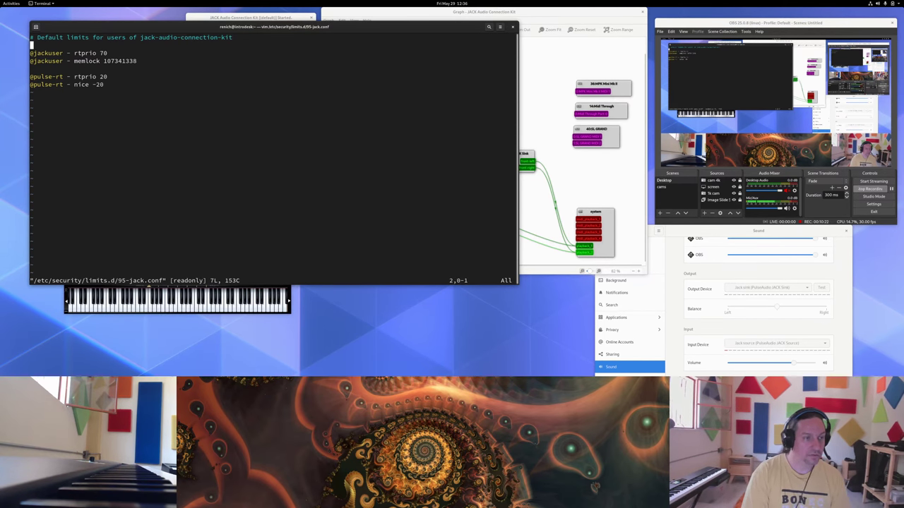
{"action": "type", "text": ":q"}
{"action": "key", "text": "Return"}
List the user's groups, review 95-jack.conf once more, and close the terminal.
{"action": "type", "text": "groups renich"}
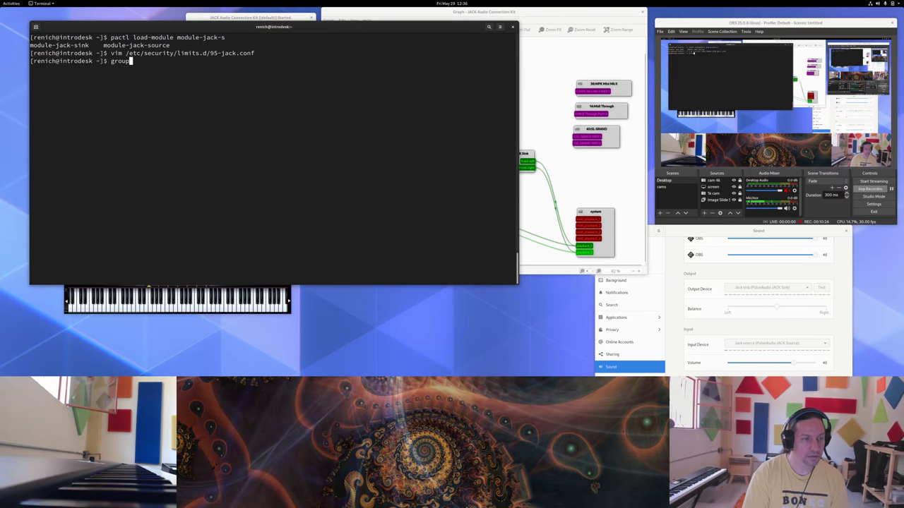
{"action": "key", "text": "Return"}
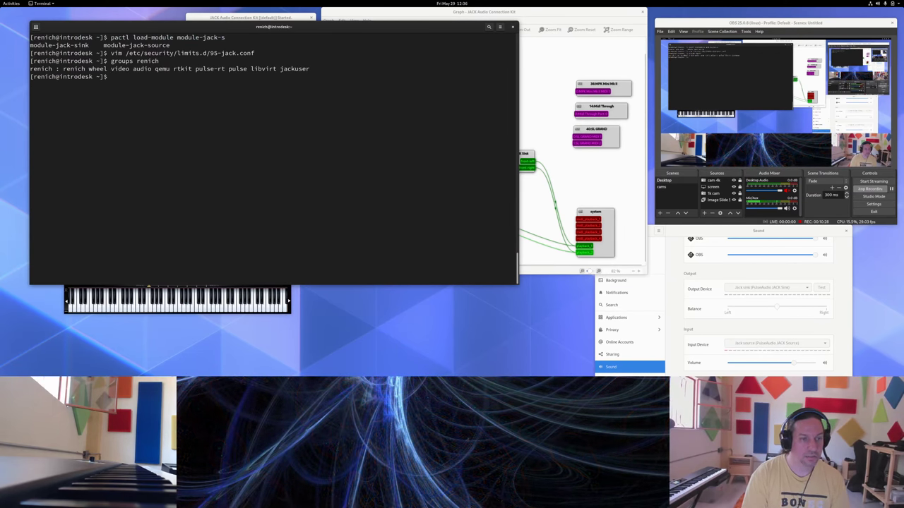
{"action": "key", "text": "ctrl+l"}
{"action": "key", "text": "Up"}
{"action": "key", "text": "Up"}
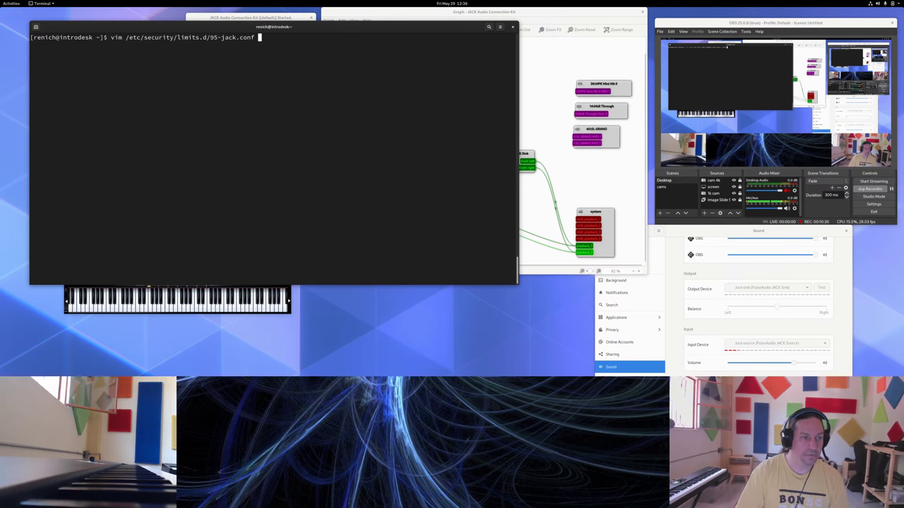
{"action": "key", "text": "Return"}
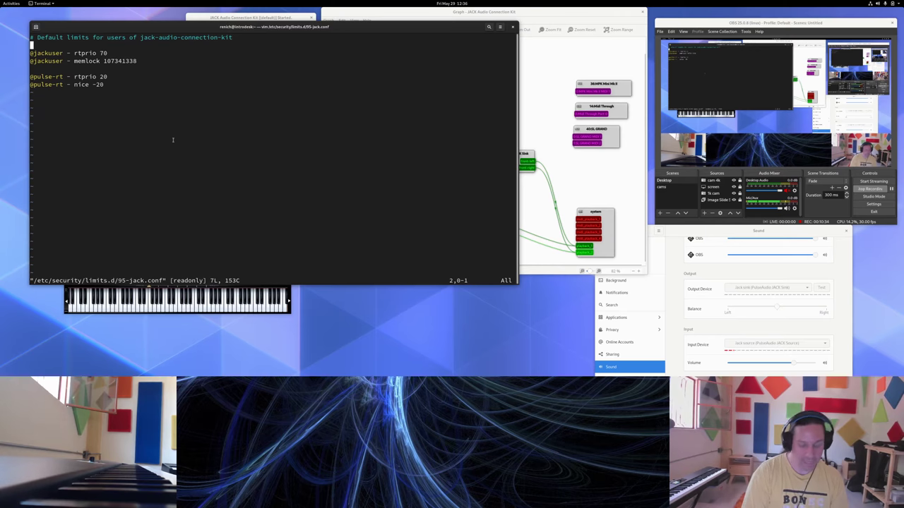
{"action": "type", "text": ":q"}
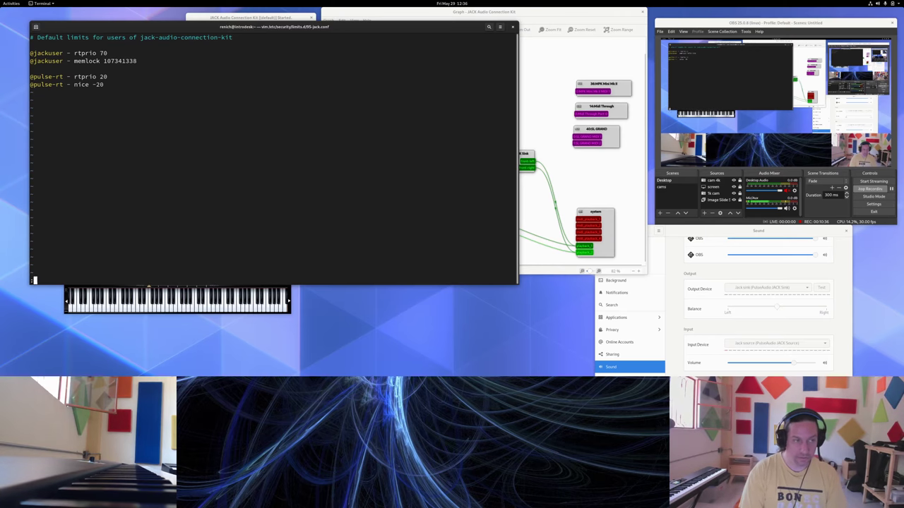
{"action": "key", "text": "Return"}
{"action": "key", "text": "ctrl+d"}
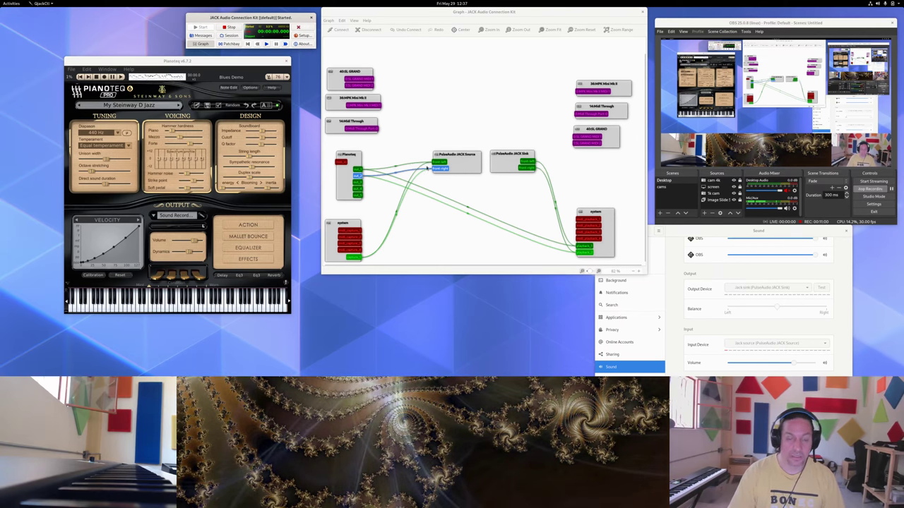
Place the PulseAudio JACK Source and Sink nodes side by side, then launch Calf JACK Host via search 'cal'.
{"action": "left_click_drag", "start_coordinate": [455, 163], "coordinate": [456, 139]}
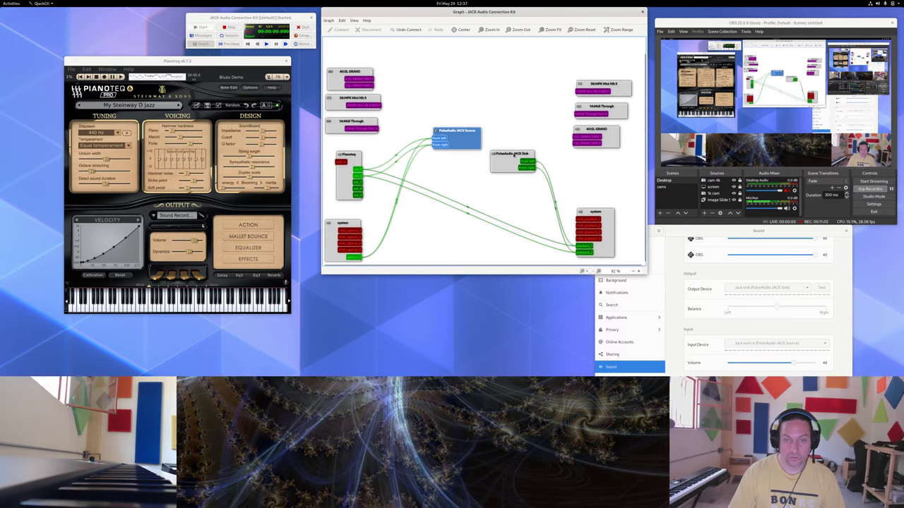
{"action": "left_click_drag", "start_coordinate": [513, 154], "coordinate": [514, 135]}
{"action": "key", "text": "super"}
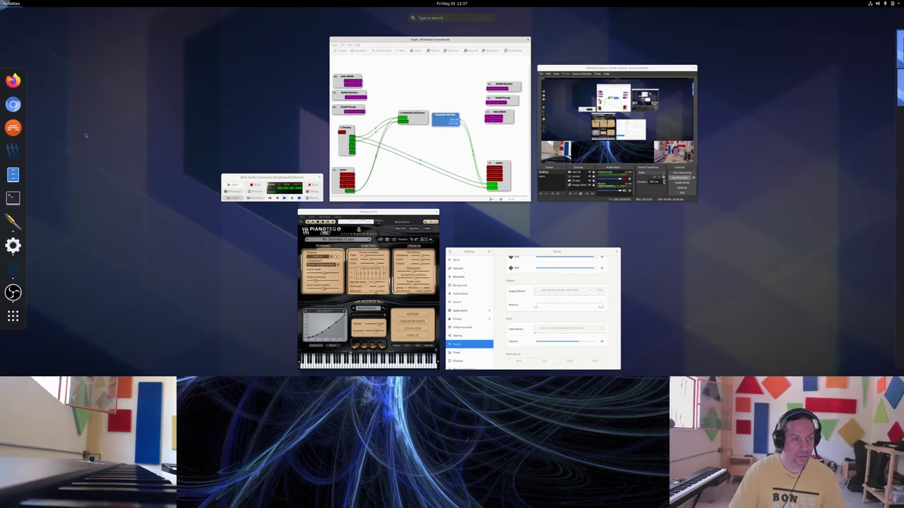
{"action": "type", "text": "calc"}
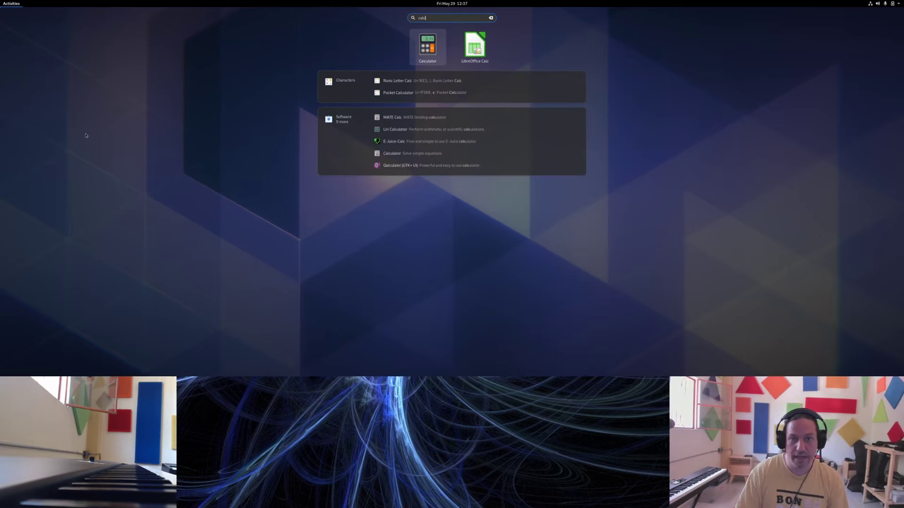
{"action": "key", "text": "BackSpace"}
{"action": "key", "text": "BackSpace"}
{"action": "key", "text": "BackSpace"}
{"action": "key", "text": "BackSpace"}
{"action": "type", "text": "cal"}
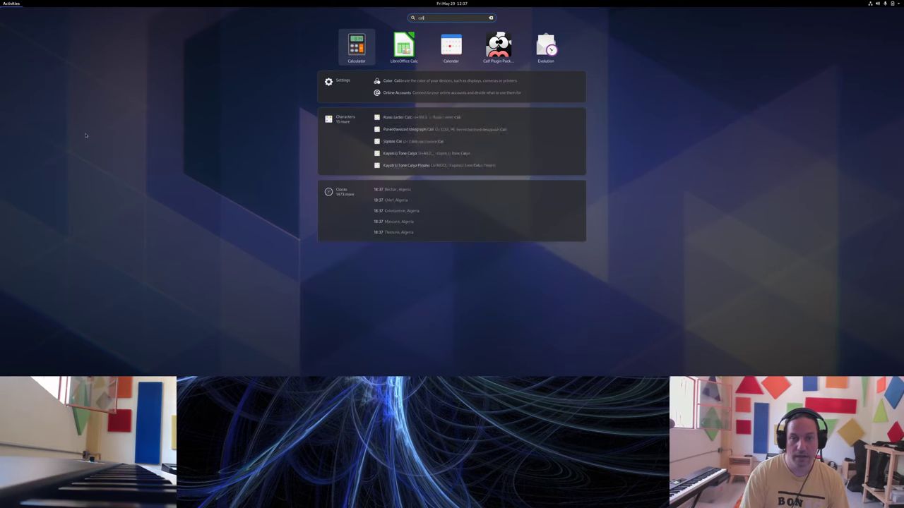
{"action": "key", "text": "Right"}
{"action": "key", "text": "Right"}
{"action": "key", "text": "Right"}
{"action": "key", "text": "Escape"}
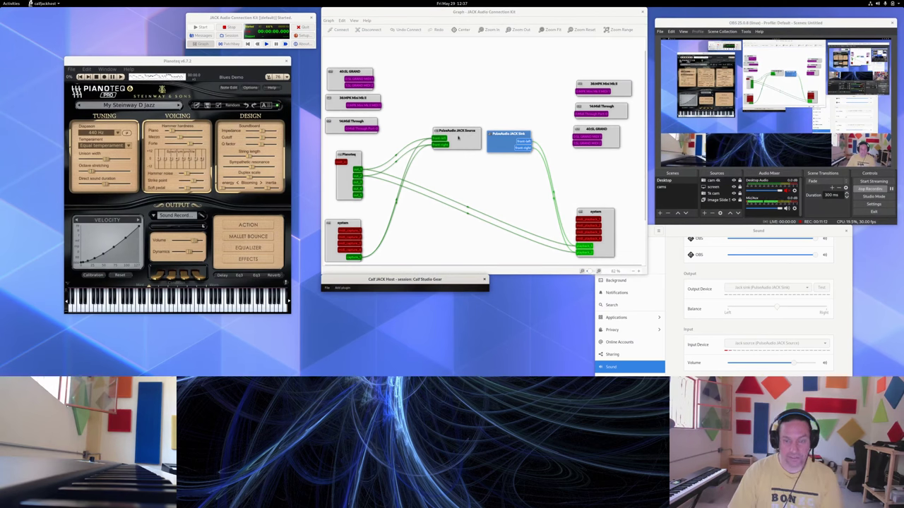
Add a Compressor > Multiband Compressor plugin and move the Calf Studio Gear node to the graph's middle.
{"action": "left_click", "coordinate": [340, 290]}
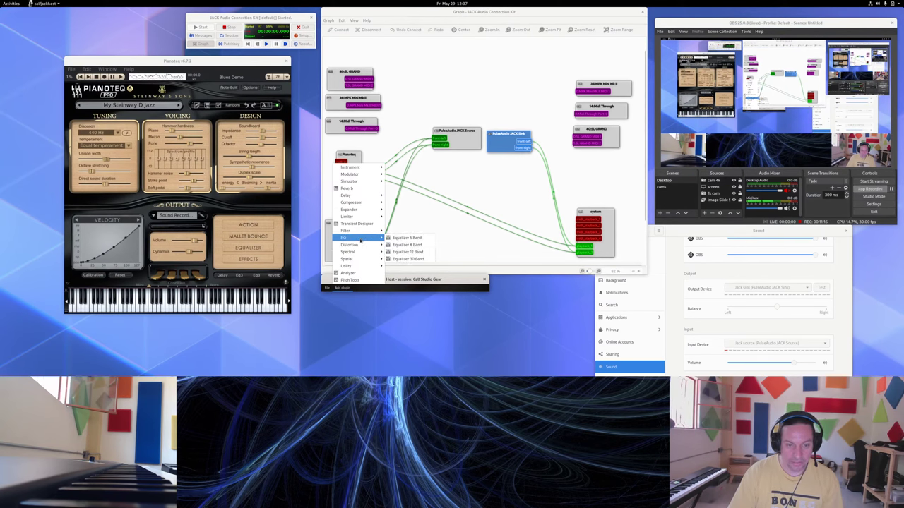
{"action": "mouse_move", "coordinate": [366, 207]}
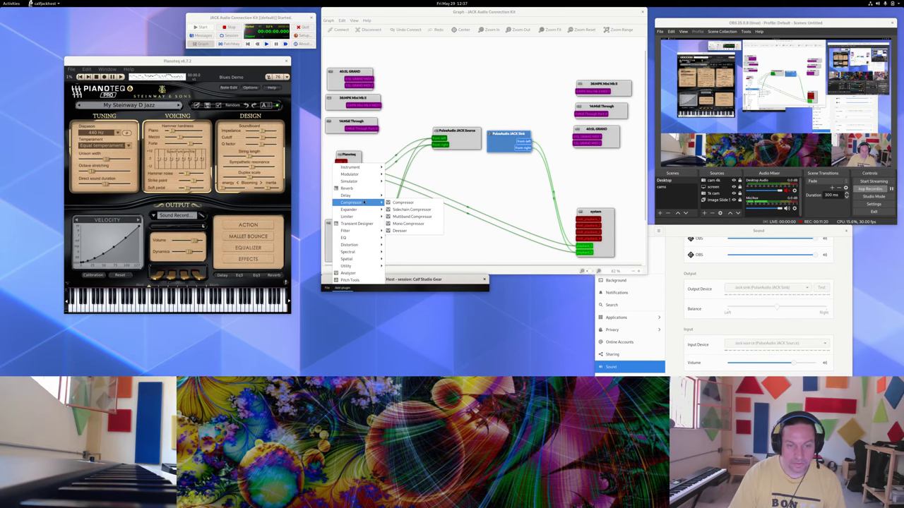
{"action": "left_click", "coordinate": [416, 216]}
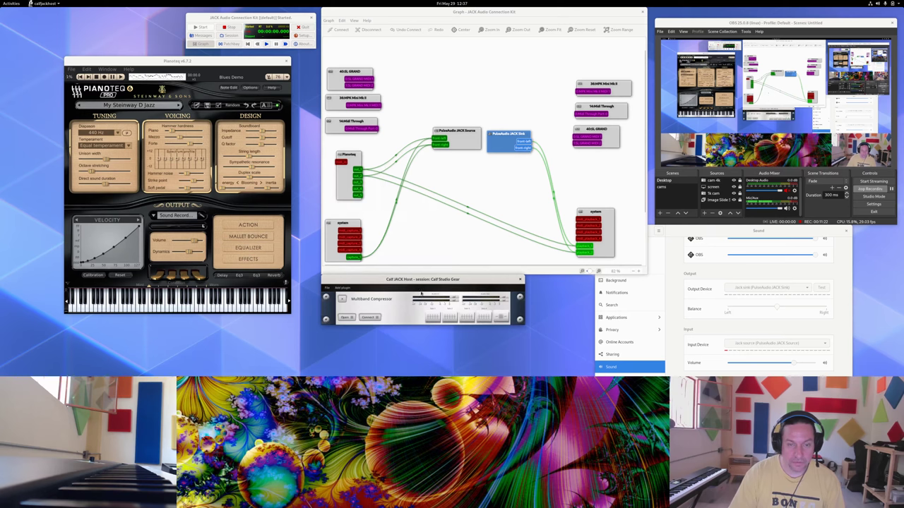
{"action": "left_click", "coordinate": [347, 317]}
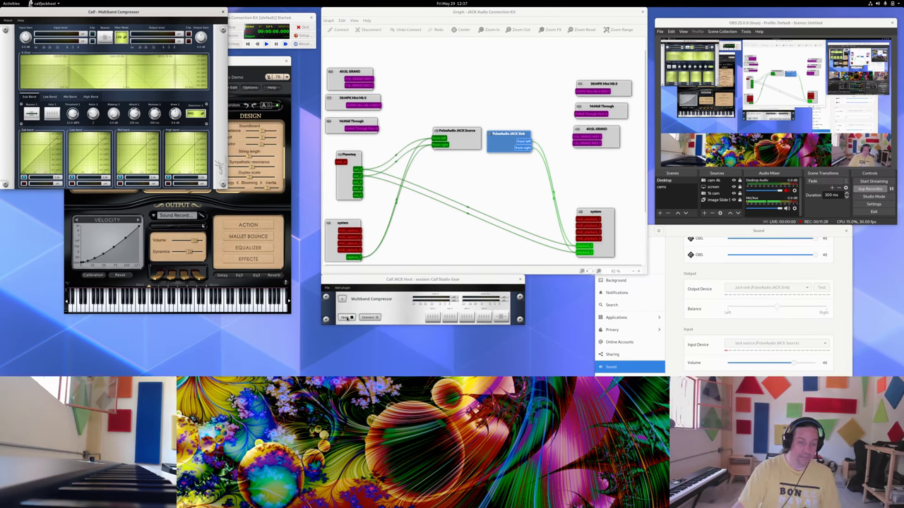
{"action": "left_click", "coordinate": [347, 317]}
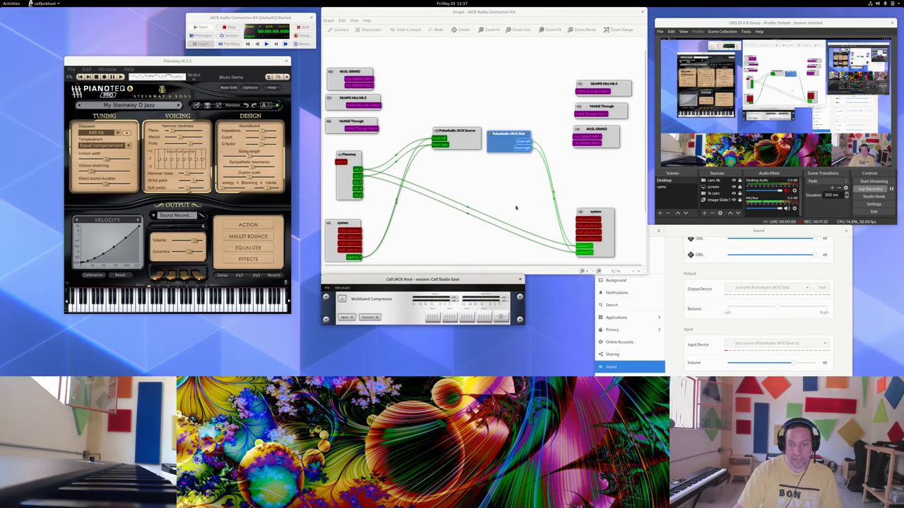
{"action": "scroll", "coordinate": [515, 208], "scroll_direction": "down", "scroll_amount": 2}
{"action": "left_click_drag", "start_coordinate": [541, 242], "coordinate": [454, 159]}
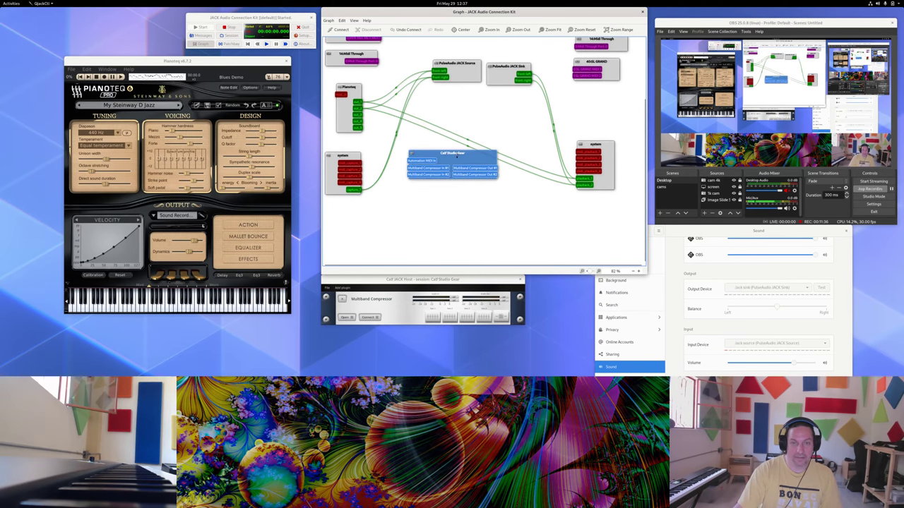
Add an EQ > Equalizer 8 Band plugin beneath the Multiband Compressor.
{"action": "left_click", "coordinate": [452, 198]}
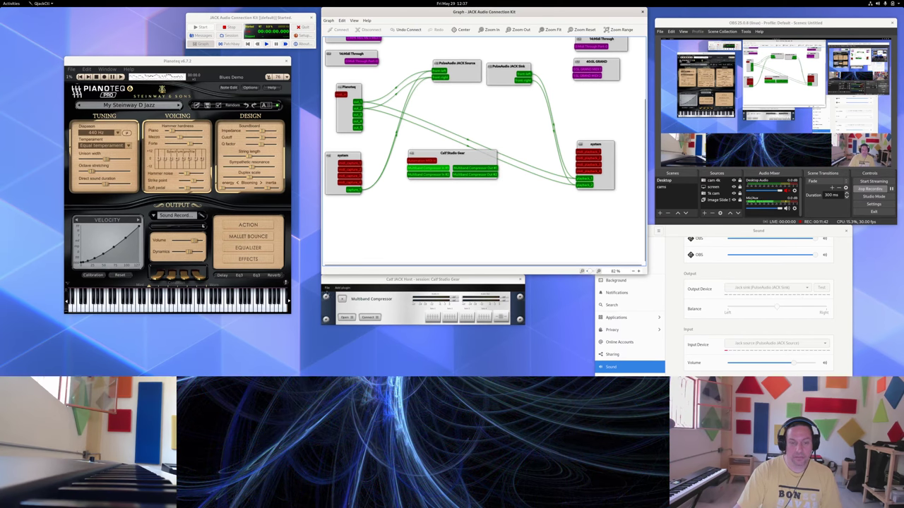
{"action": "left_click", "coordinate": [341, 288]}
{"action": "mouse_move", "coordinate": [353, 237]}
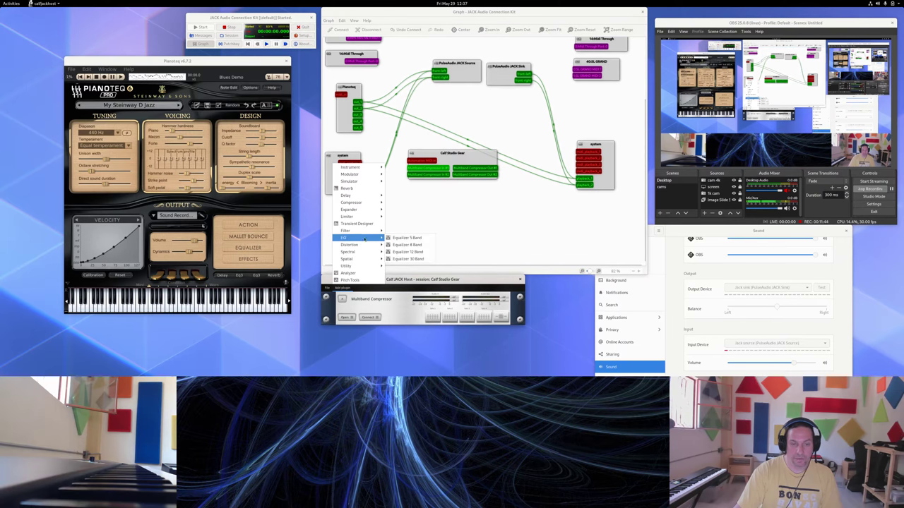
{"action": "left_click", "coordinate": [423, 250]}
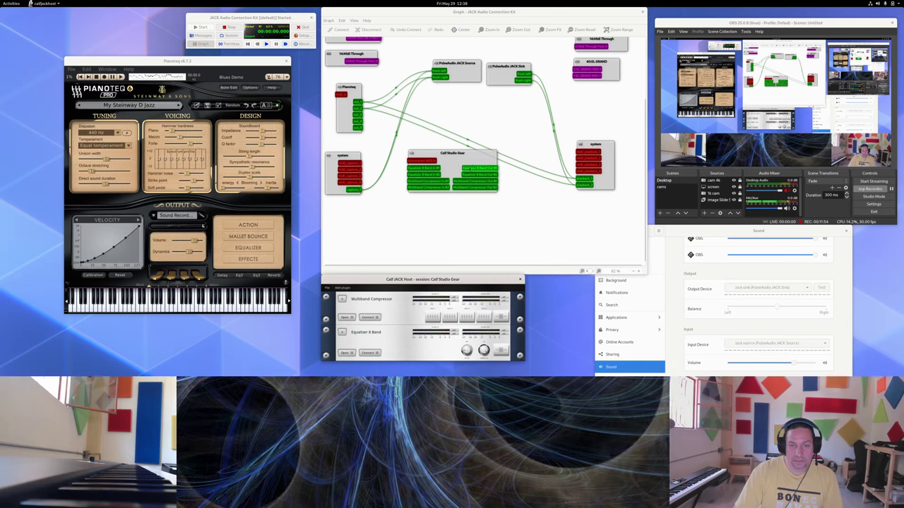
Reroute Pianoteq into the Equalizer 8 Band and the EQ outputs into the Multiband Compressor.
{"action": "left_click", "coordinate": [379, 101]}
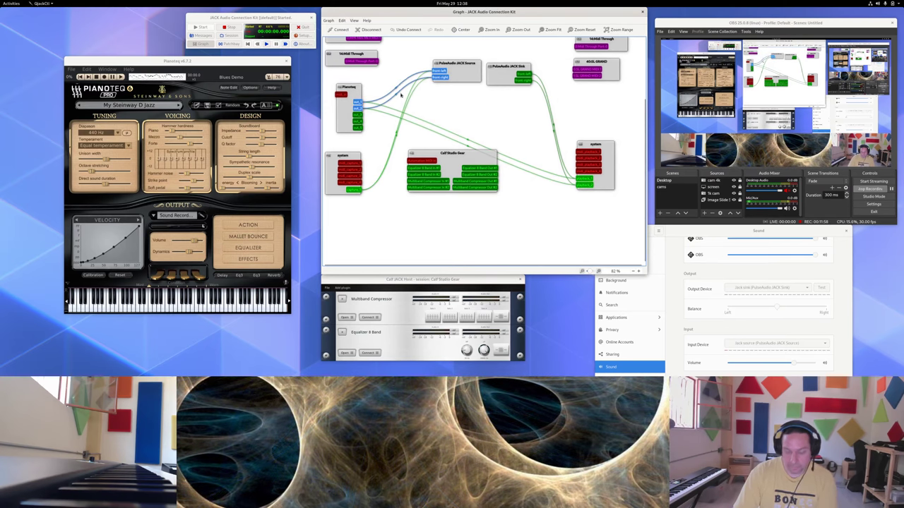
{"action": "key", "text": "Delete"}
{"action": "left_click_drag", "start_coordinate": [358, 102], "coordinate": [409, 167]}
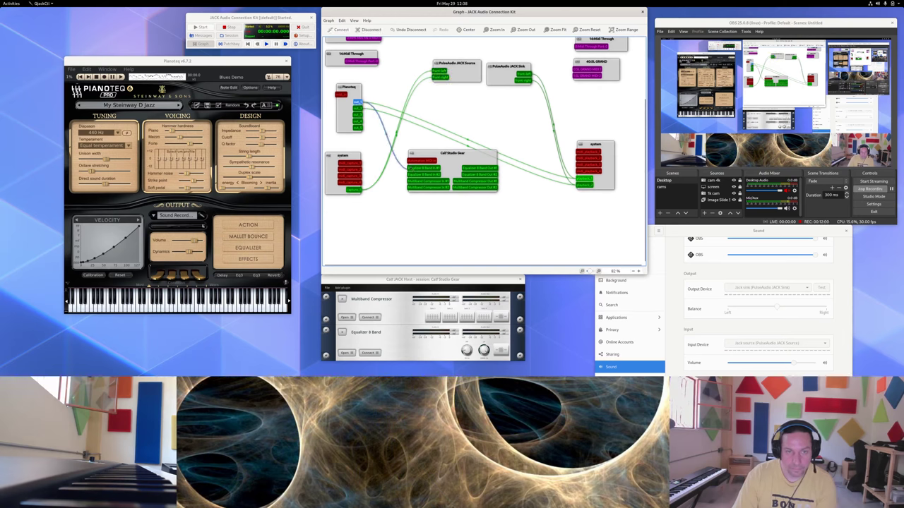
{"action": "left_click_drag", "start_coordinate": [358, 102], "coordinate": [418, 168]}
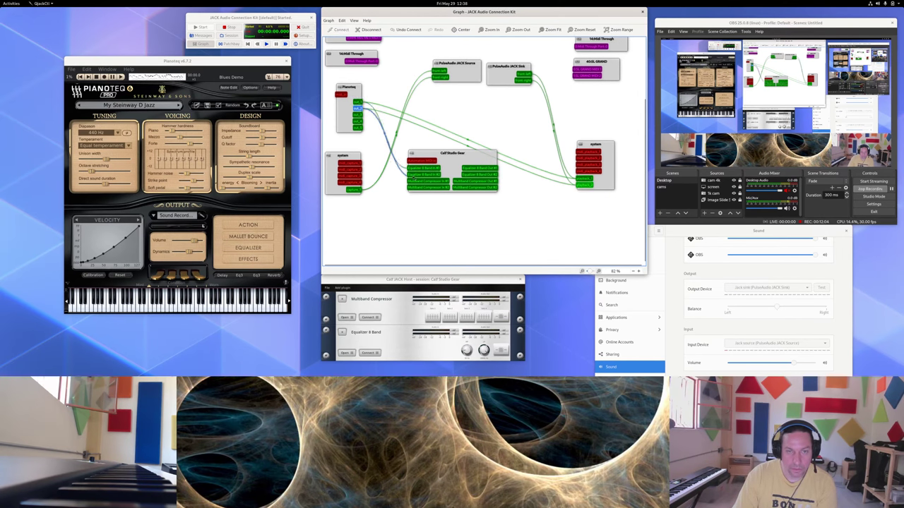
{"action": "left_click_drag", "start_coordinate": [480, 167], "coordinate": [427, 181]}
{"action": "left_click_drag", "start_coordinate": [480, 174], "coordinate": [426, 187]}
Send Multiband Compressor outputs to PulseAudio JACK Source and system playback, replacing Pianoteq's direct playback links.
{"action": "left_click_drag", "start_coordinate": [480, 181], "coordinate": [438, 71]}
{"action": "left_click_drag", "start_coordinate": [480, 187], "coordinate": [438, 76]}
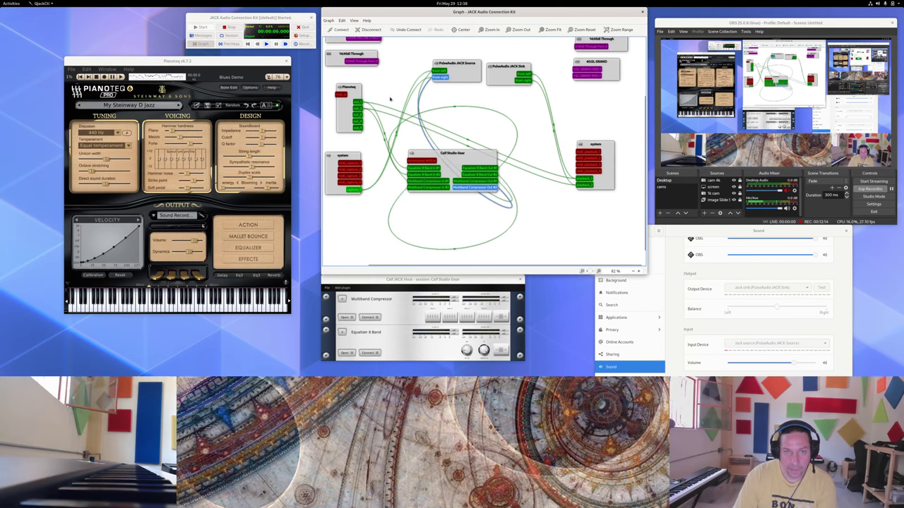
{"action": "left_click", "coordinate": [490, 187]}
{"action": "key", "text": "Delete"}
{"action": "left_click_drag", "start_coordinate": [482, 181], "coordinate": [587, 179]}
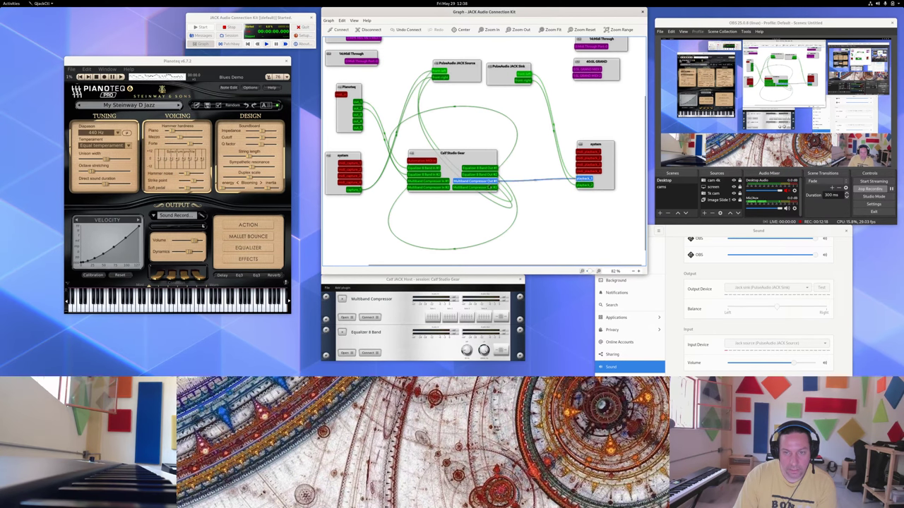
{"action": "left_click_drag", "start_coordinate": [481, 187], "coordinate": [585, 185]}
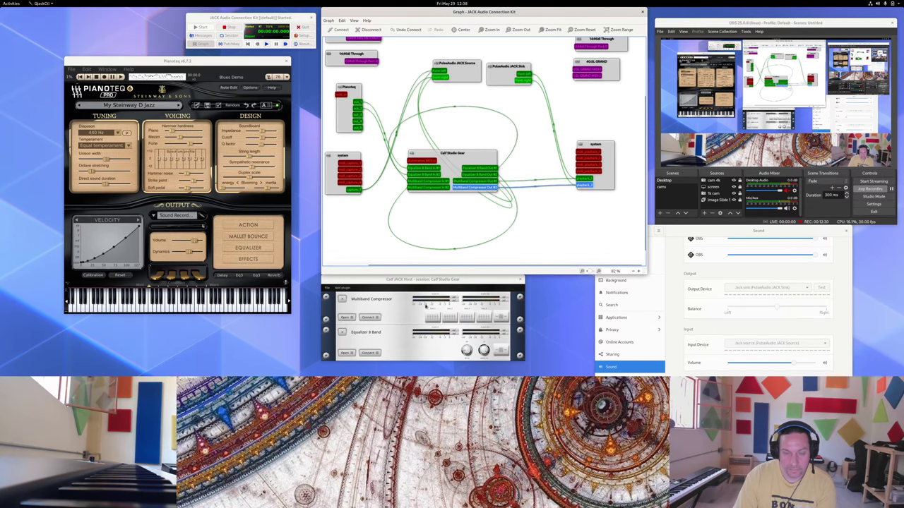
{"action": "left_click", "coordinate": [347, 353]}
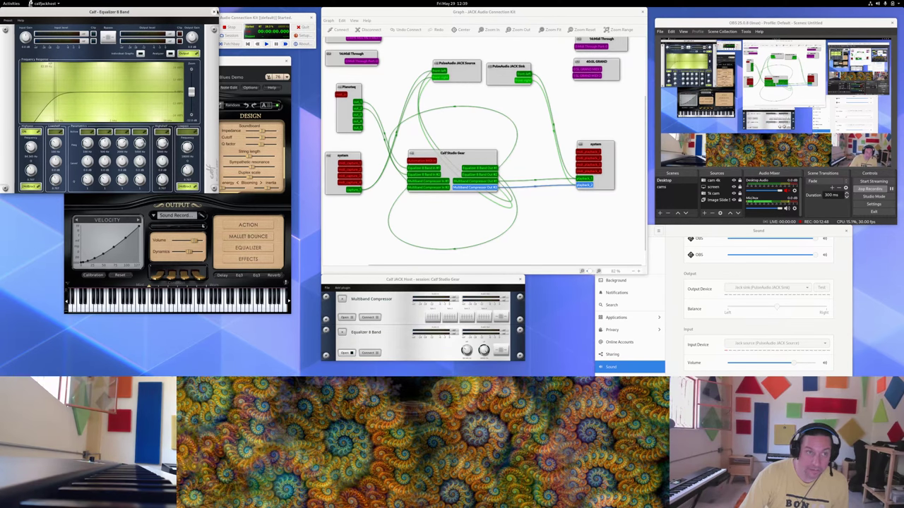
{"action": "key", "text": "alt+F4"}
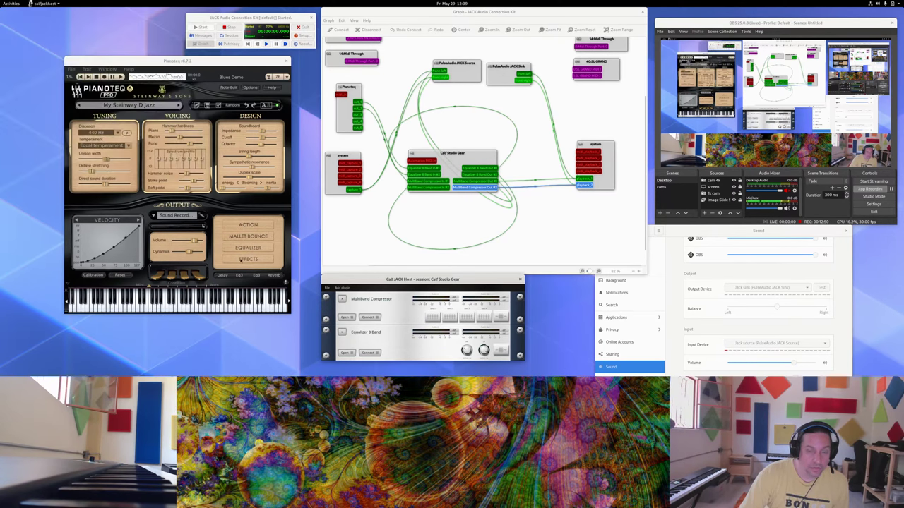